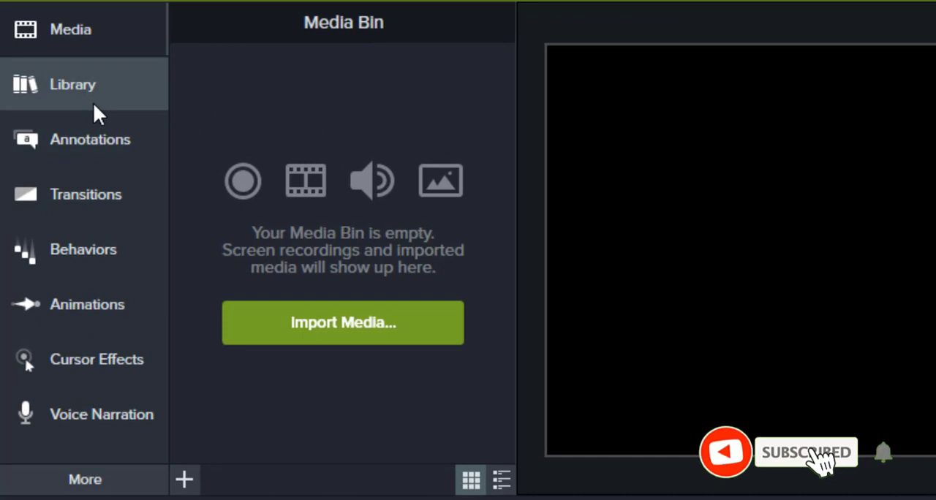
Step: Open the asset library, look at the Default user library, and return to the Camtasia 2019 library
{"action": "left_click", "coordinate": [93, 102]}
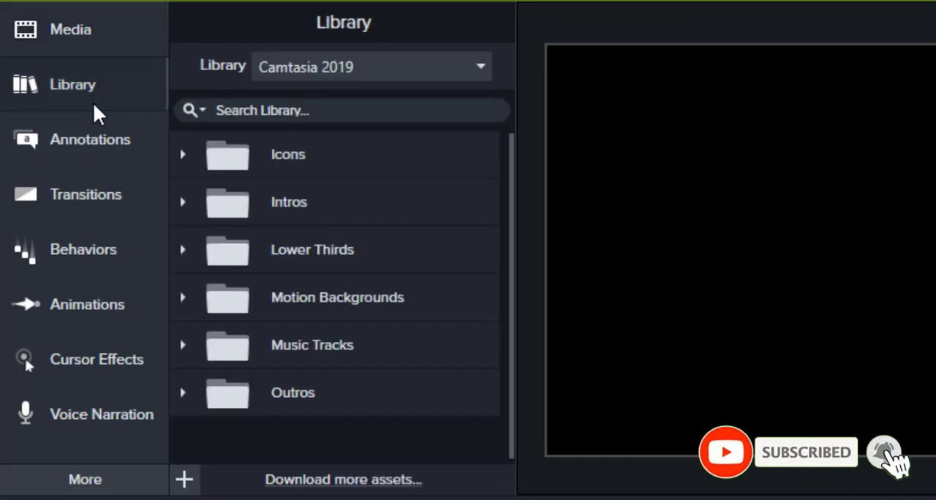
{"action": "left_click", "coordinate": [390, 78]}
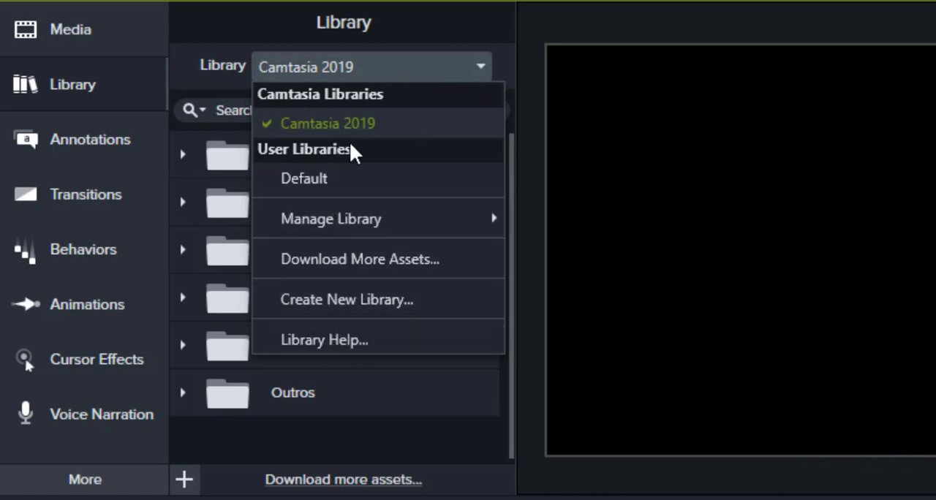
{"action": "mouse_move", "coordinate": [457, 225]}
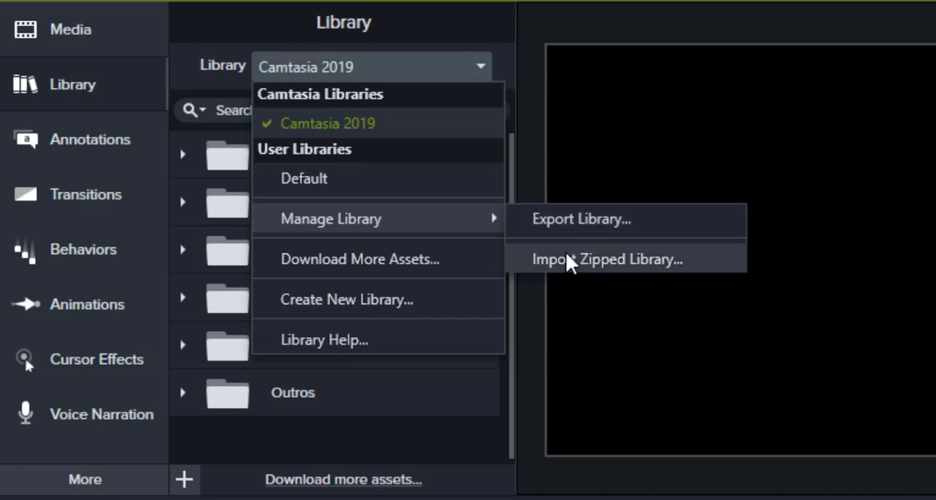
{"action": "left_click", "coordinate": [393, 180]}
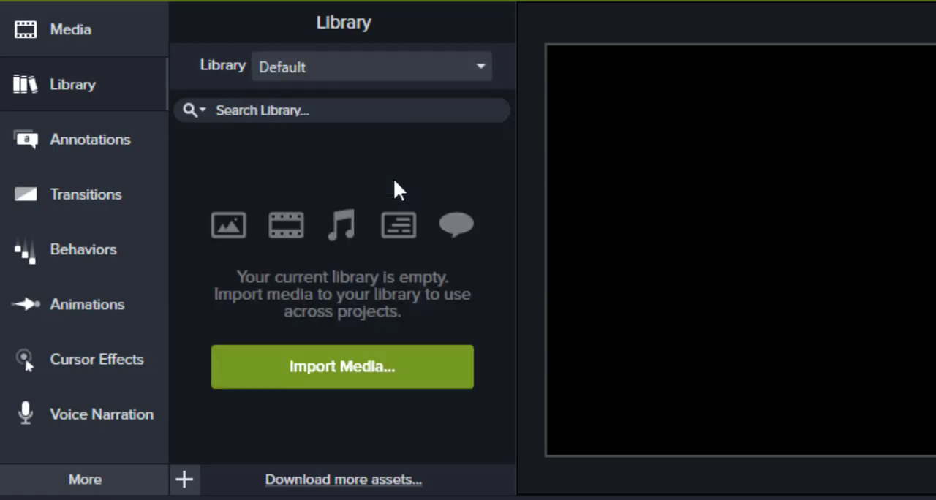
{"action": "left_click", "coordinate": [390, 79]}
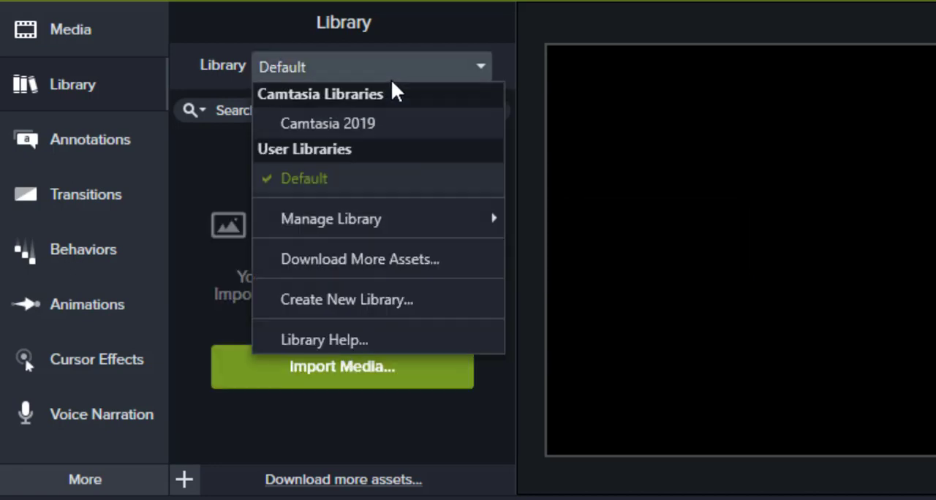
{"action": "left_click", "coordinate": [378, 125]}
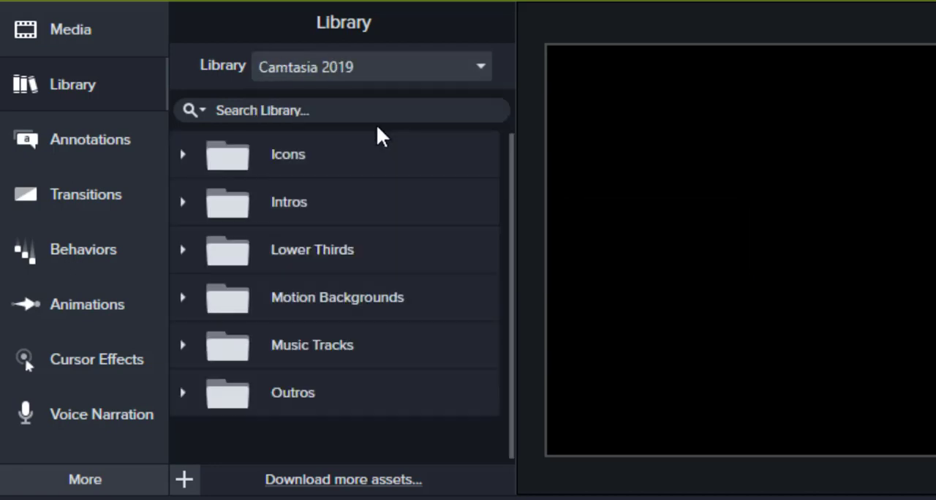
Step: Browse the Icons folder, expand its Buildings subfolder, and preview the Apartment-01 icon
{"action": "left_click", "coordinate": [182, 155]}
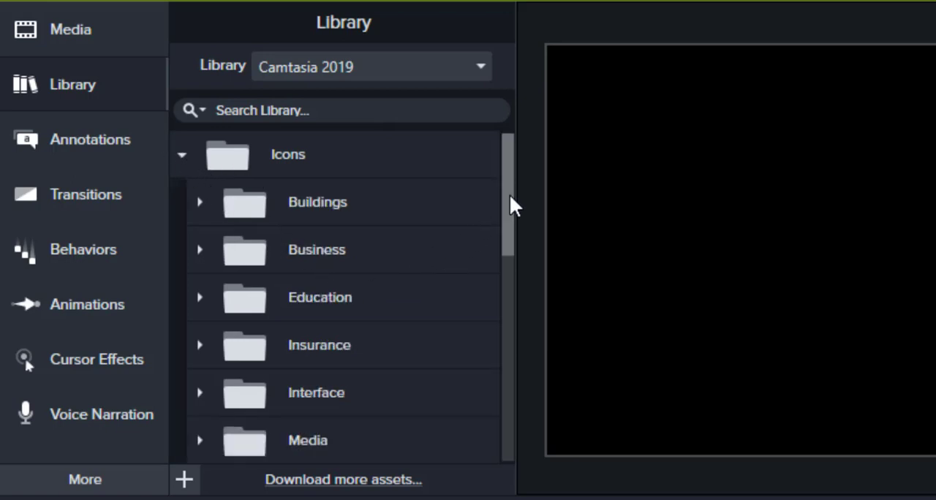
{"action": "left_click_drag", "start_coordinate": [509, 195], "coordinate": [511, 264]}
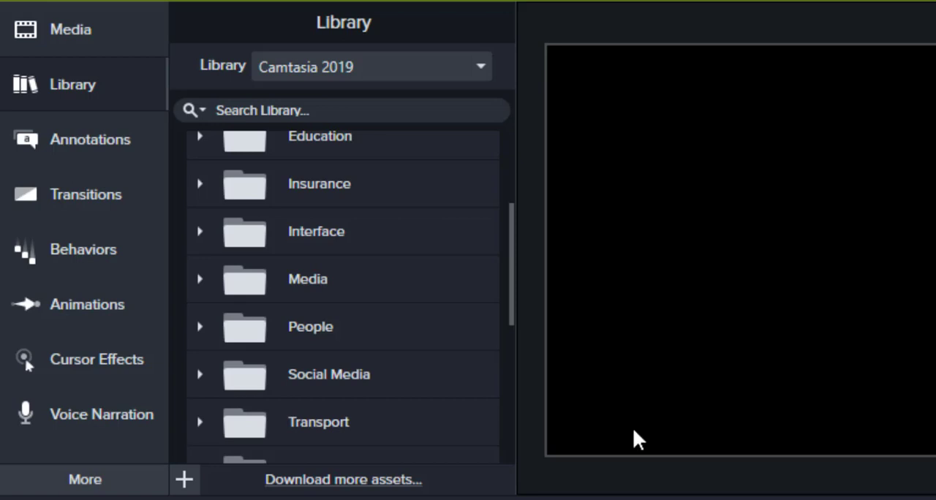
{"action": "left_click_drag", "start_coordinate": [511, 268], "coordinate": [516, 203]}
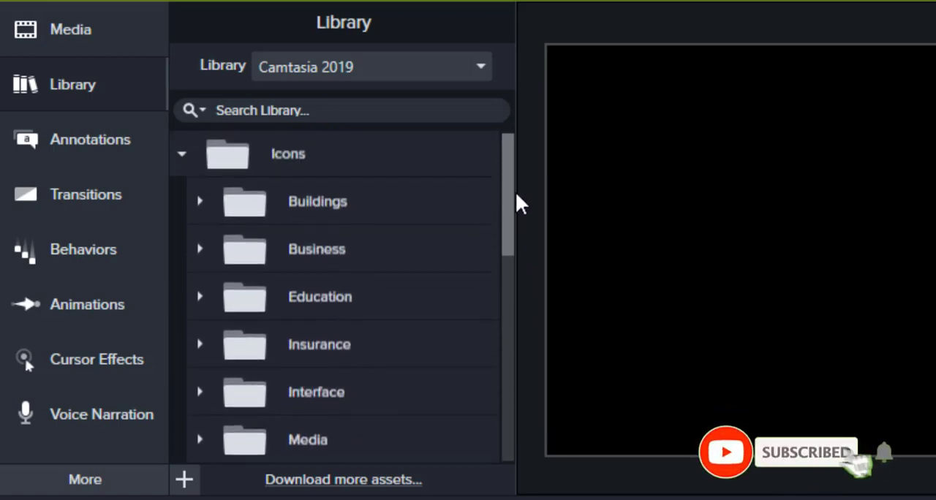
{"action": "left_click", "coordinate": [200, 199]}
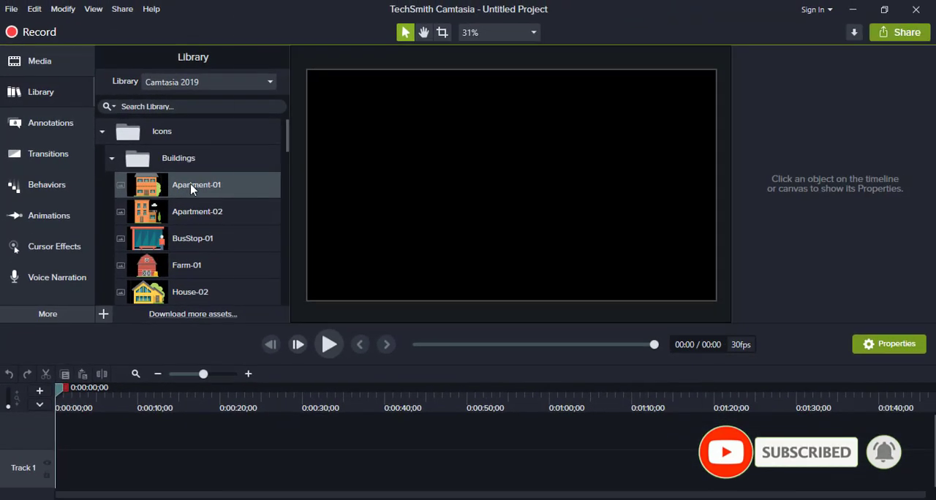
{"action": "double_click", "coordinate": [192, 188]}
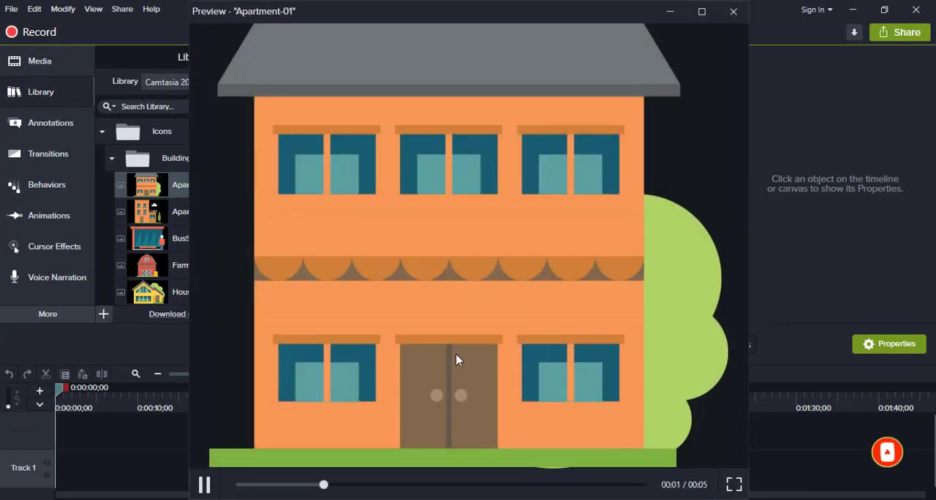
{"action": "left_click", "coordinate": [734, 11]}
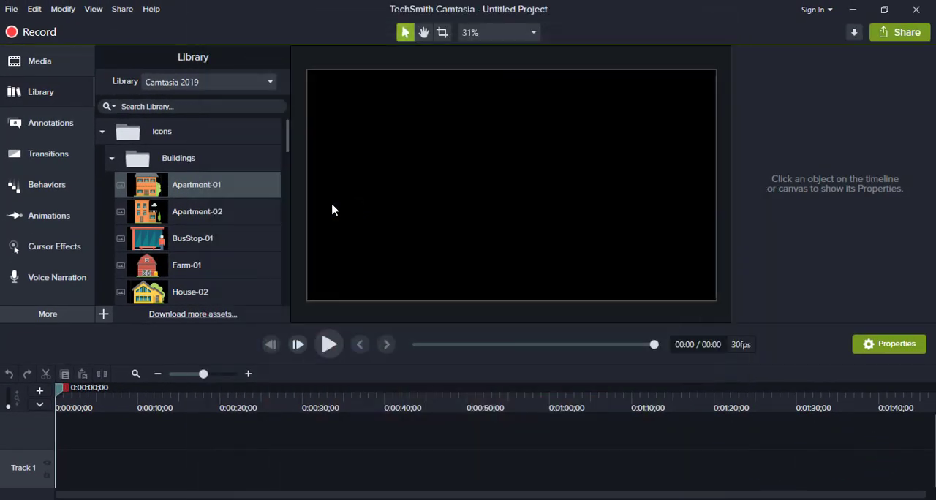
Step: Expand the Business icons folder and add the pencil-01 icon to the start of Track 1
{"action": "left_click_drag", "start_coordinate": [286, 130], "coordinate": [286, 247]}
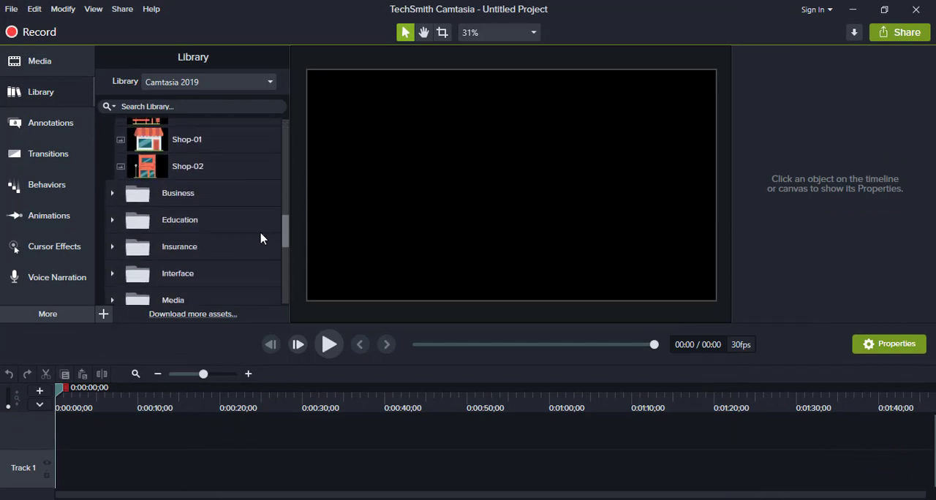
{"action": "left_click", "coordinate": [112, 194]}
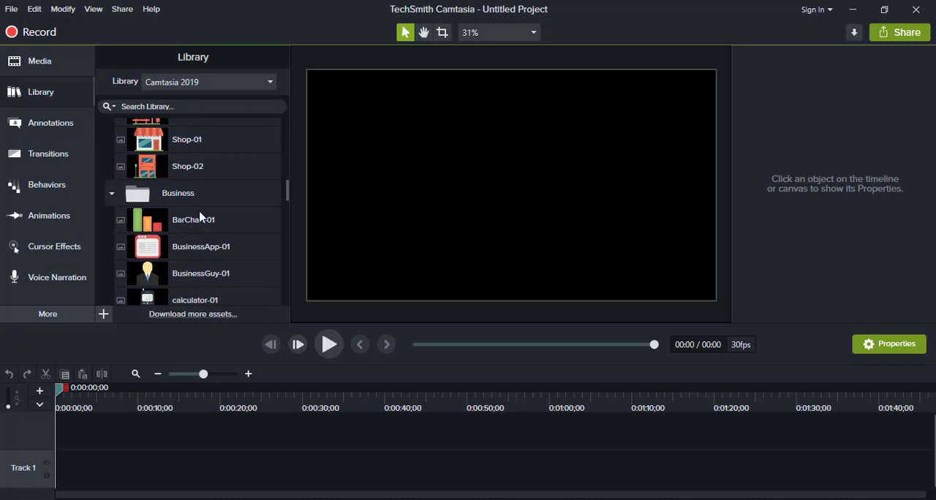
{"action": "scroll", "coordinate": [207, 241], "scroll_direction": "down", "scroll_amount": 1}
{"action": "scroll", "coordinate": [218, 248], "scroll_direction": "down", "scroll_amount": 3}
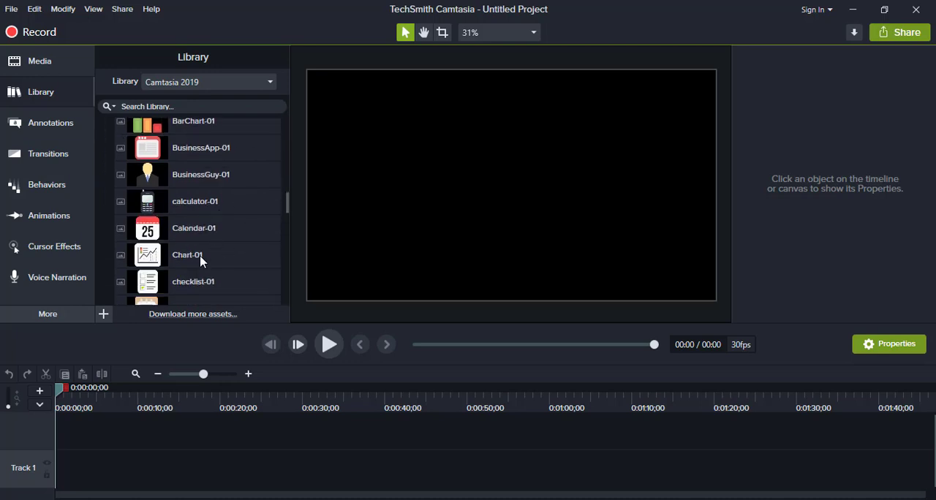
{"action": "scroll", "coordinate": [183, 245], "scroll_direction": "down", "scroll_amount": 4}
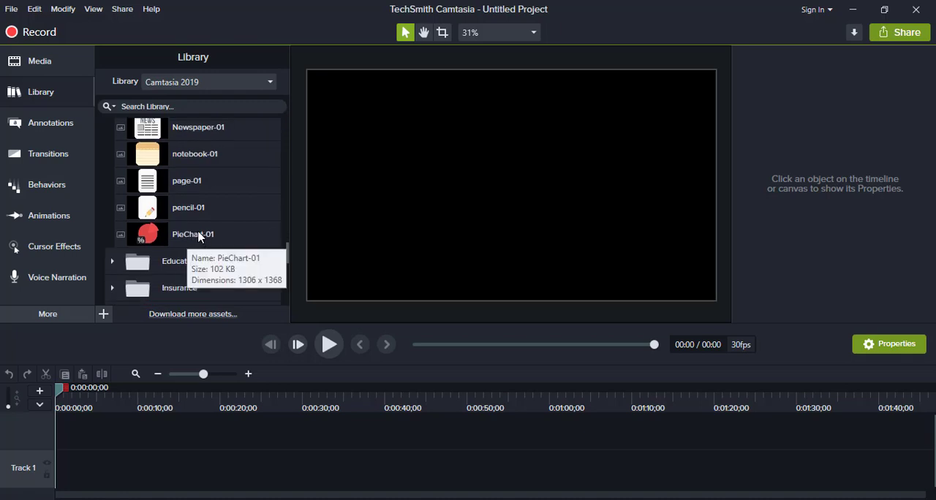
{"action": "mouse_move", "coordinate": [196, 211]}
{"action": "left_mouse_down"}
{"action": "mouse_move", "coordinate": [64, 468]}
{"action": "mouse_move", "coordinate": [70, 447]}
{"action": "mouse_move", "coordinate": [37, 468]}
{"action": "left_mouse_up"}
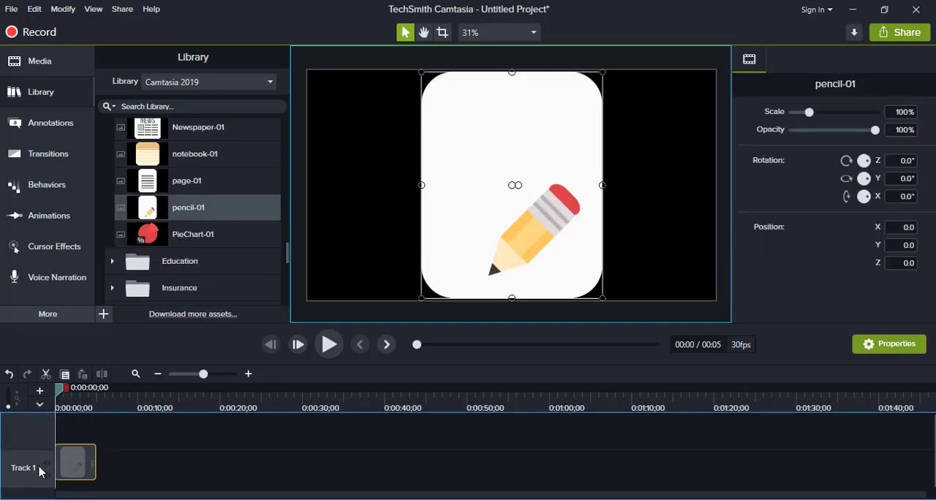
Step: With the playhead at 0:00:02;05, scale pencil-01 to about 58.5% and place it at about X -200, Y 102
{"action": "left_click", "coordinate": [73, 405]}
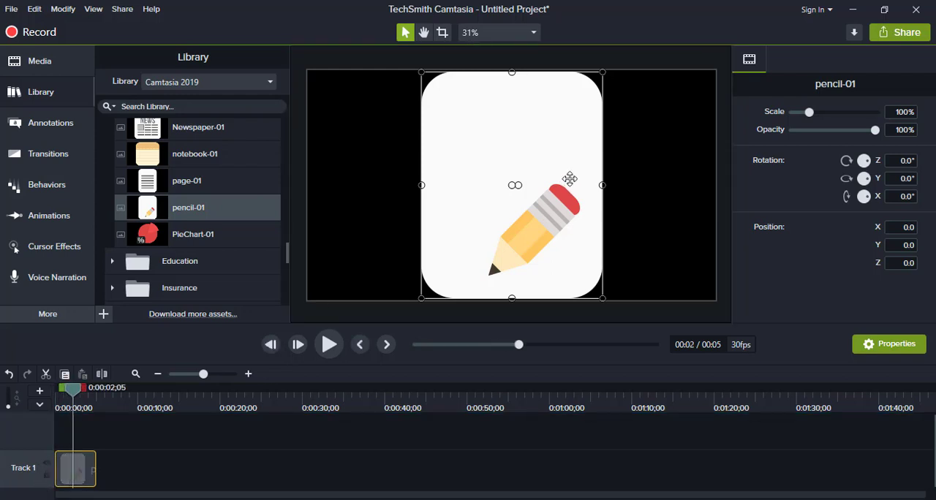
{"action": "mouse_move", "coordinate": [461, 236]}
{"action": "left_mouse_down"}
{"action": "mouse_move", "coordinate": [422, 182]}
{"action": "mouse_move", "coordinate": [473, 241]}
{"action": "left_mouse_up"}
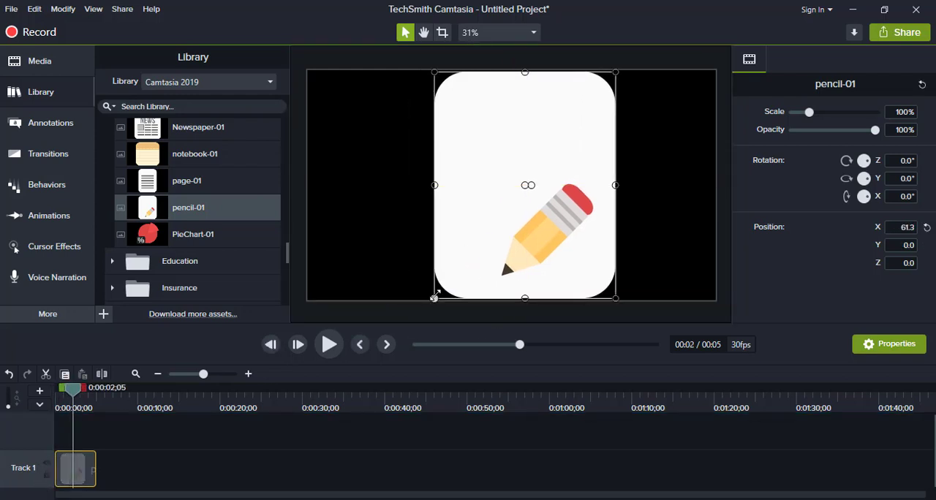
{"action": "mouse_move", "coordinate": [434, 296]}
{"action": "left_mouse_down"}
{"action": "mouse_move", "coordinate": [512, 215]}
{"action": "mouse_move", "coordinate": [548, 194]}
{"action": "mouse_move", "coordinate": [443, 201]}
{"action": "left_mouse_up"}
Step: Expand the Education icons folder and add the cap-01 icon to the canvas
{"action": "left_click", "coordinate": [112, 261]}
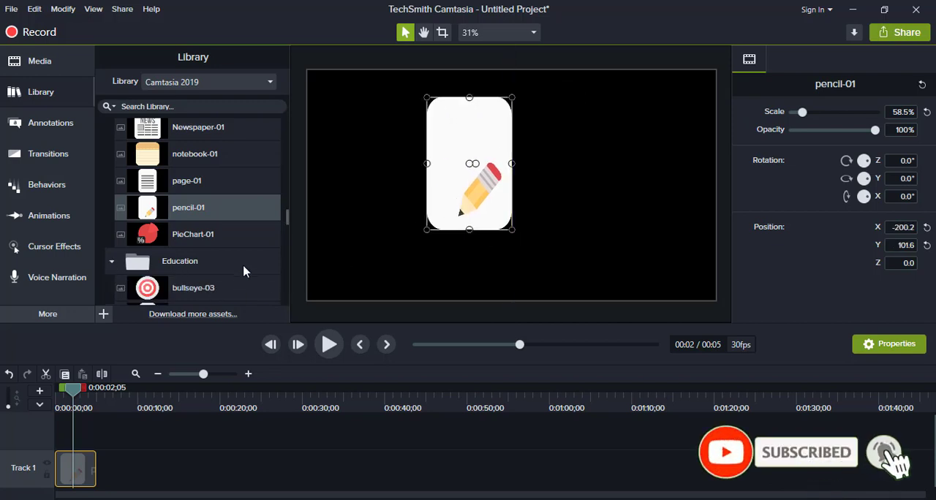
{"action": "left_click_drag", "start_coordinate": [285, 217], "coordinate": [286, 238]}
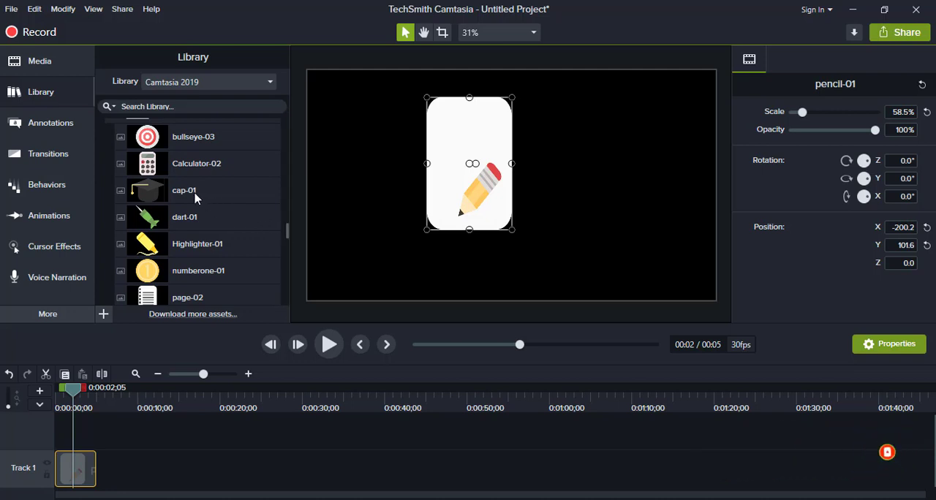
{"action": "left_click_drag", "start_coordinate": [198, 197], "coordinate": [468, 196]}
Step: Scale cap-01 to about 18.5% over the white pencil page and shift its Track 2 clip to the timeline start
{"action": "left_click_drag", "start_coordinate": [338, 93], "coordinate": [505, 181]}
{"action": "left_click_drag", "start_coordinate": [566, 247], "coordinate": [488, 146]}
{"action": "left_click_drag", "start_coordinate": [518, 173], "coordinate": [459, 162]}
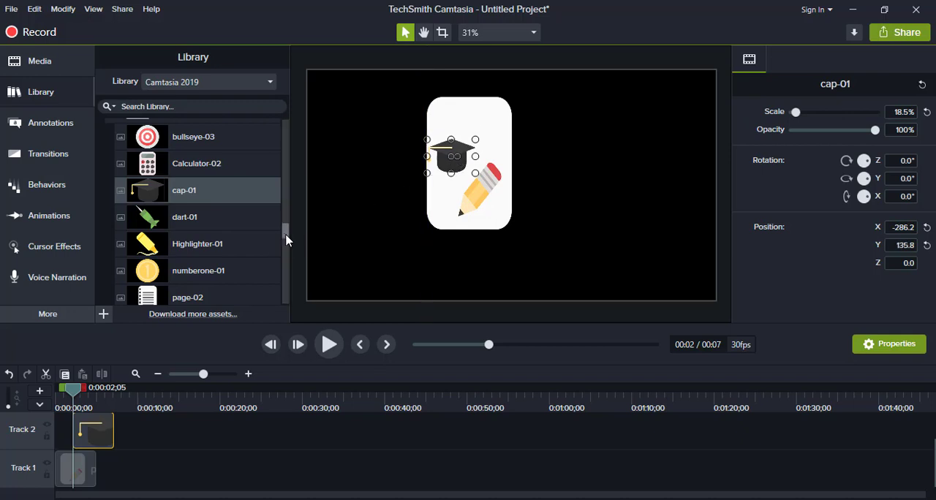
{"action": "left_click_drag", "start_coordinate": [286, 236], "coordinate": [289, 266]}
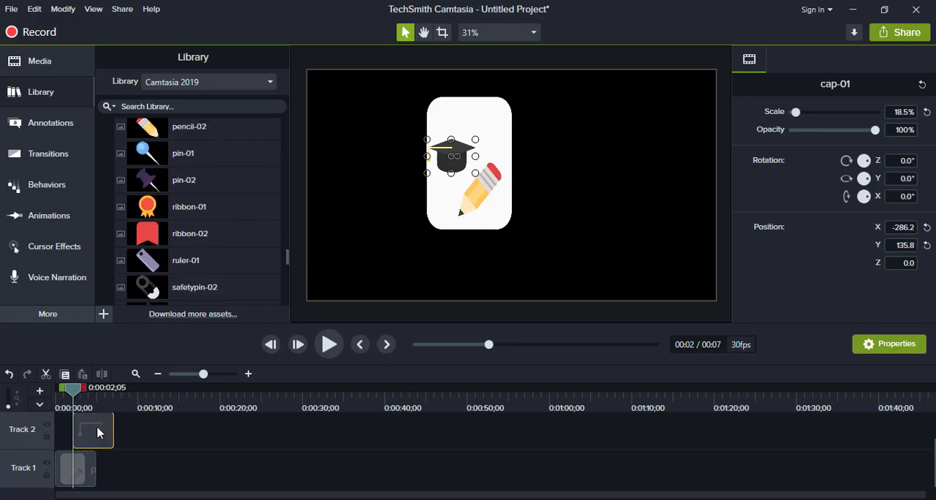
{"action": "left_click_drag", "start_coordinate": [96, 433], "coordinate": [78, 433]}
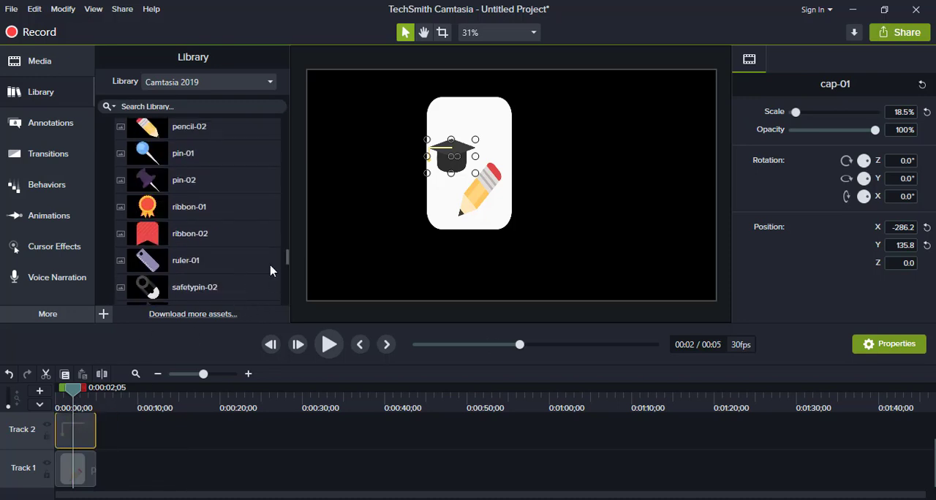
Step: Examine the Insurance icons and the remaining icon subfolders and main folders of the library
{"action": "left_click_drag", "start_coordinate": [286, 256], "coordinate": [286, 277]}
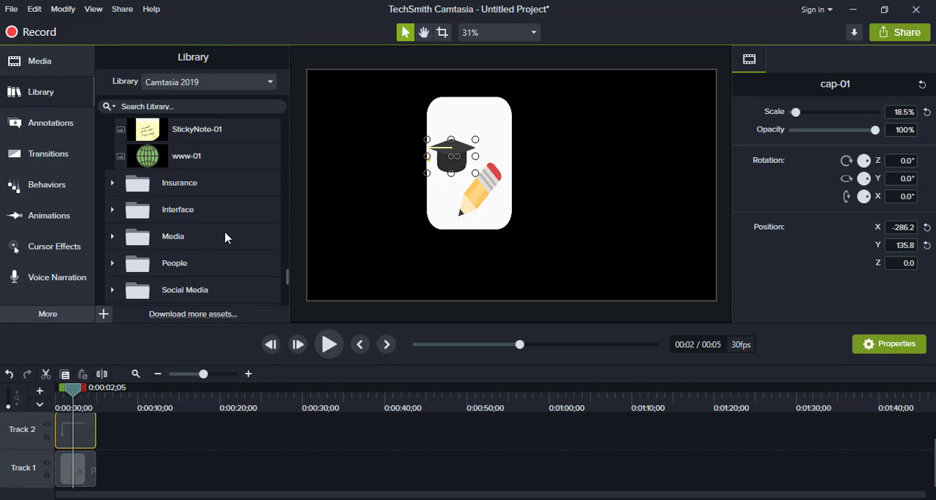
{"action": "left_click", "coordinate": [112, 184]}
{"action": "scroll", "coordinate": [170, 234], "scroll_direction": "down", "scroll_amount": 8}
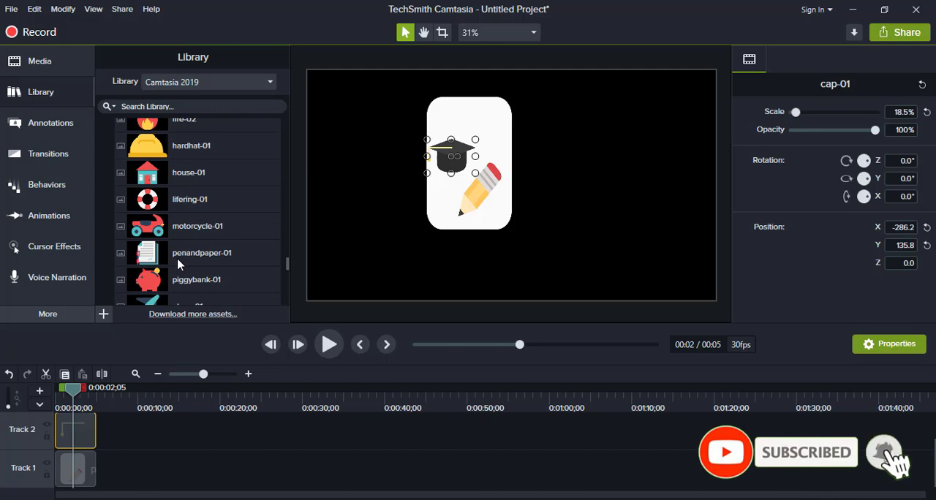
{"action": "scroll", "coordinate": [177, 264], "scroll_direction": "down", "scroll_amount": 6}
{"action": "scroll", "coordinate": [180, 264], "scroll_direction": "down", "scroll_amount": 1}
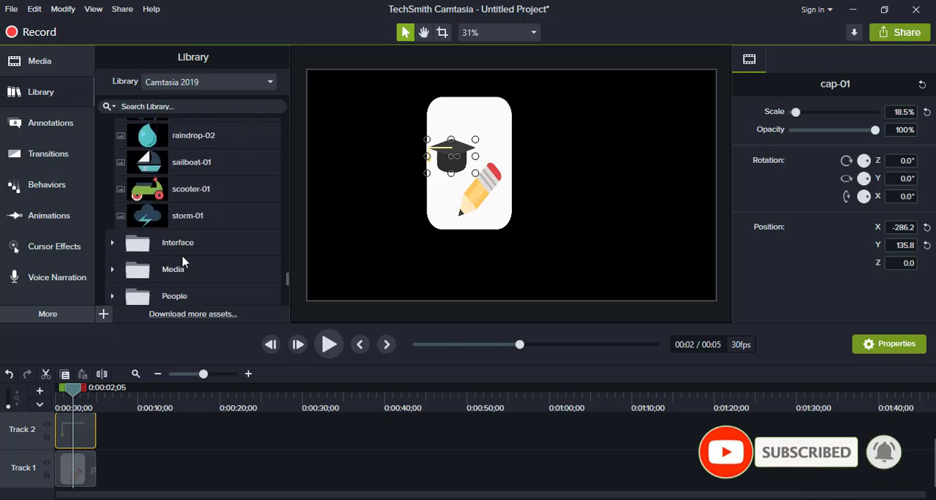
{"action": "scroll", "coordinate": [207, 280], "scroll_direction": "down", "scroll_amount": 3}
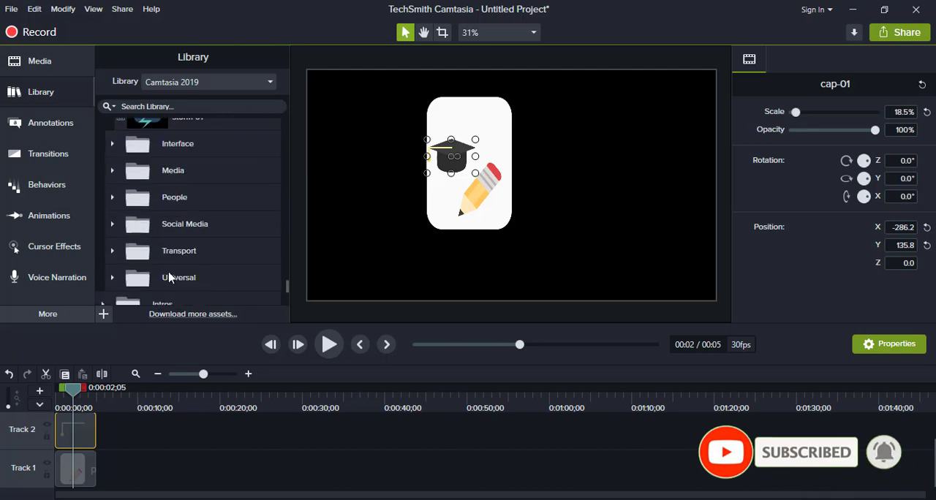
{"action": "left_click", "coordinate": [113, 145]}
{"action": "left_click", "coordinate": [113, 145]}
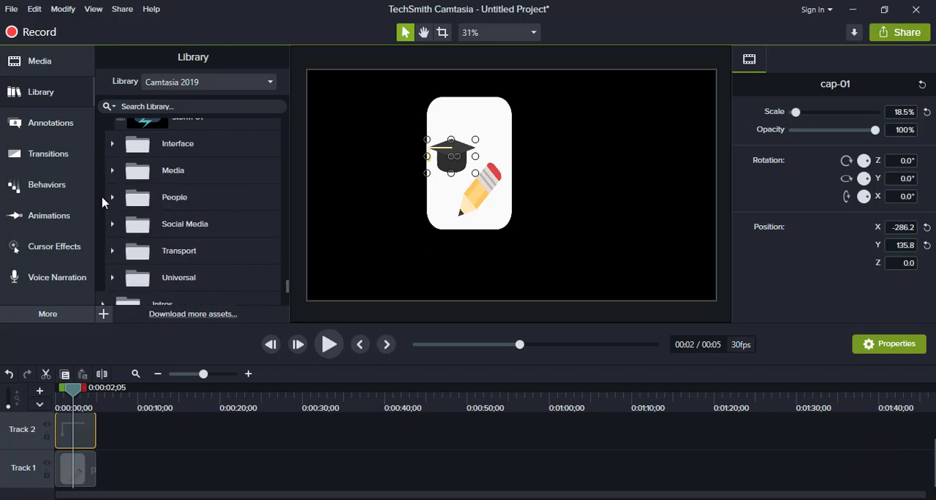
{"action": "scroll", "coordinate": [155, 225], "scroll_direction": "down", "scroll_amount": 1}
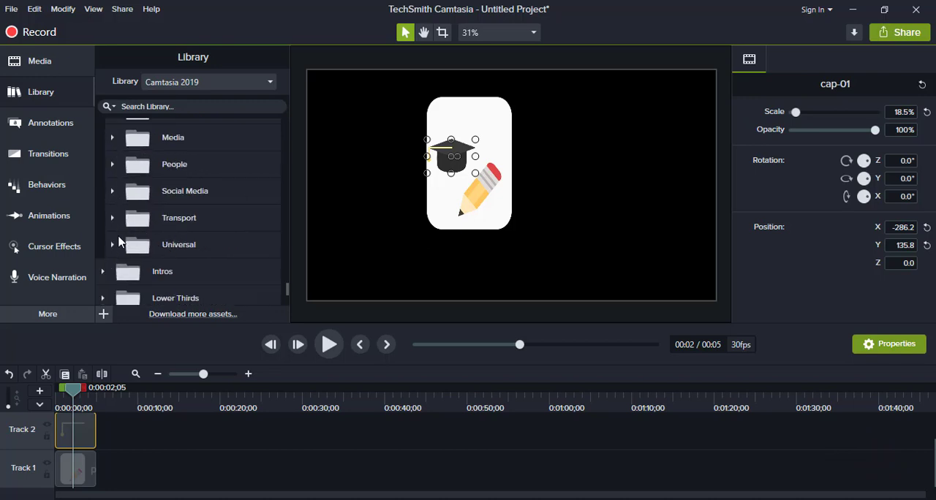
{"action": "scroll", "coordinate": [120, 242], "scroll_direction": "down", "scroll_amount": 3}
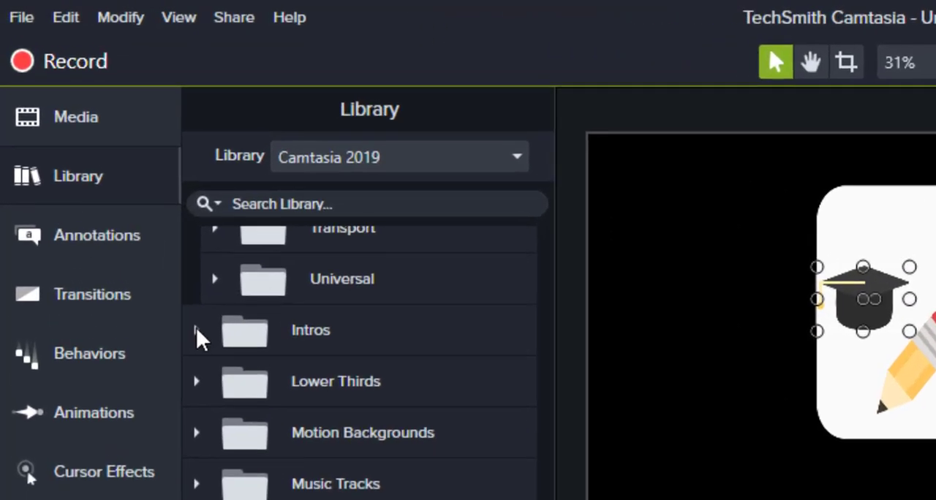
Step: Expand the Intros folder and look through its intro templates
{"action": "left_click", "coordinate": [103, 172]}
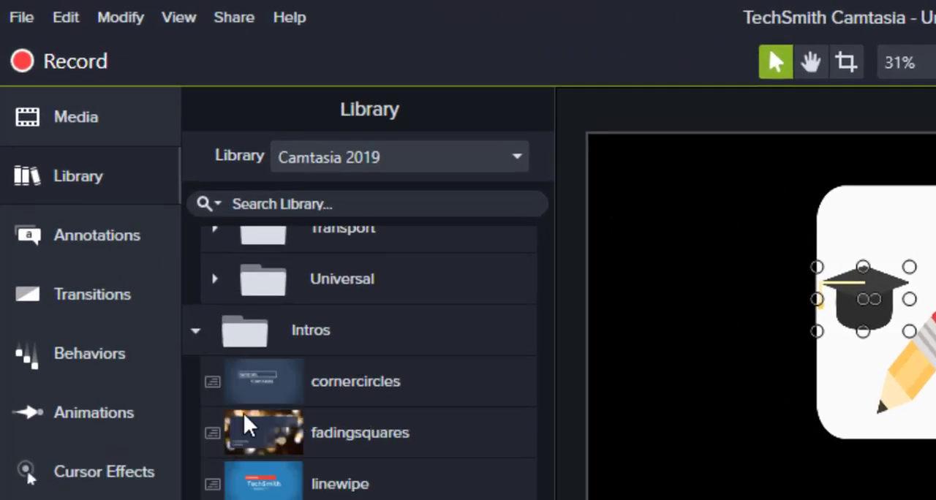
{"action": "scroll", "coordinate": [351, 468], "scroll_direction": "down", "scroll_amount": 6}
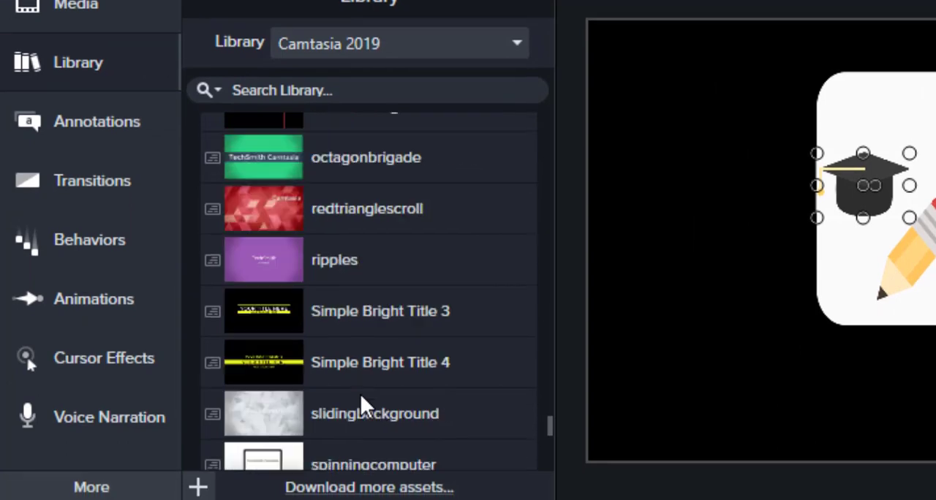
{"action": "scroll", "coordinate": [360, 395], "scroll_direction": "down", "scroll_amount": 5}
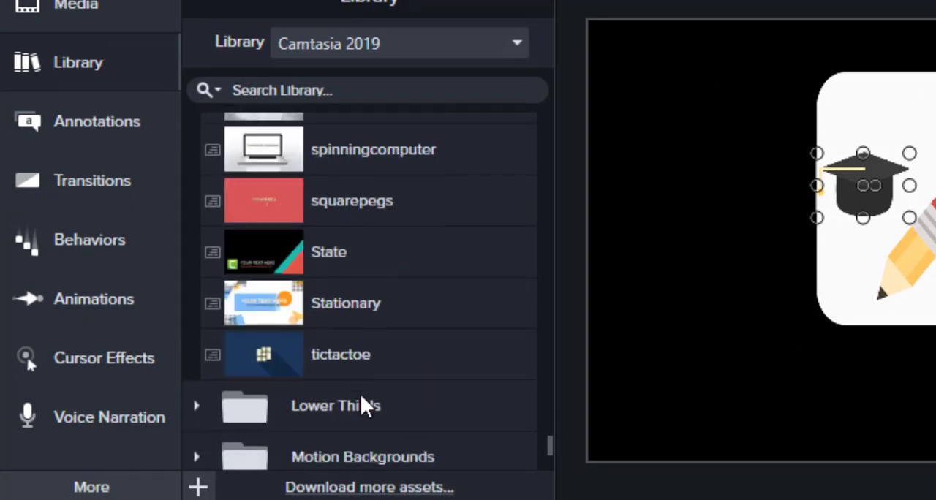
{"action": "scroll", "coordinate": [308, 331], "scroll_direction": "up", "scroll_amount": 5}
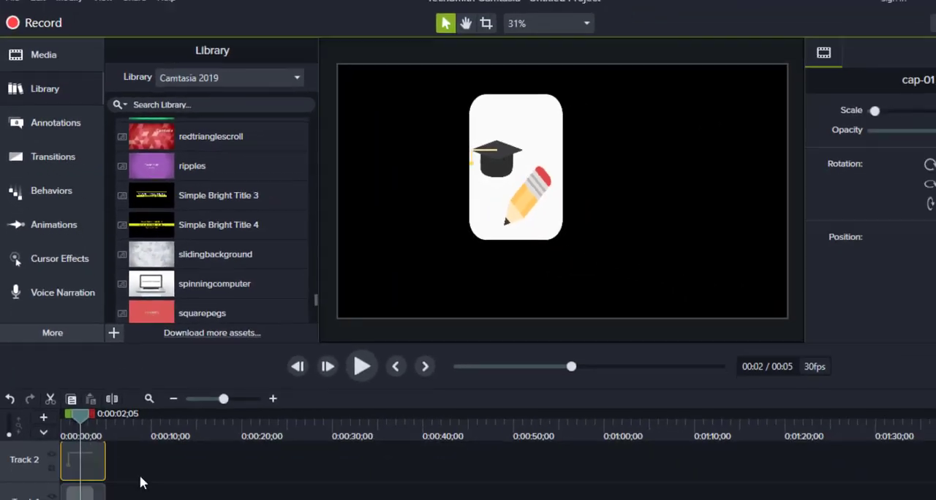
Step: Delete the cap-01 and pencil-01 clips from both timeline tracks
{"action": "left_click_drag", "start_coordinate": [111, 428], "coordinate": [63, 462]}
{"action": "key", "text": "Delete"}
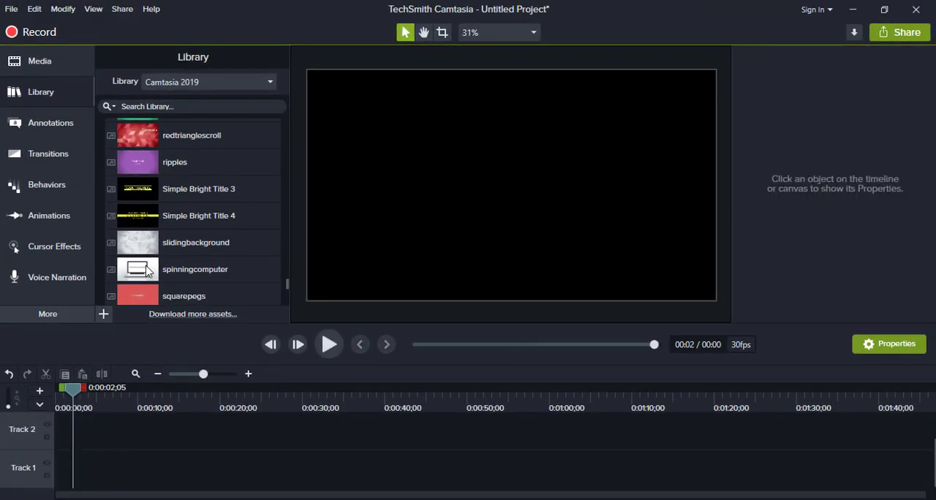
Step: Place the spinningcomputer intro at the start of Track 1 and select its clip
{"action": "left_click_drag", "start_coordinate": [148, 271], "coordinate": [85, 431]}
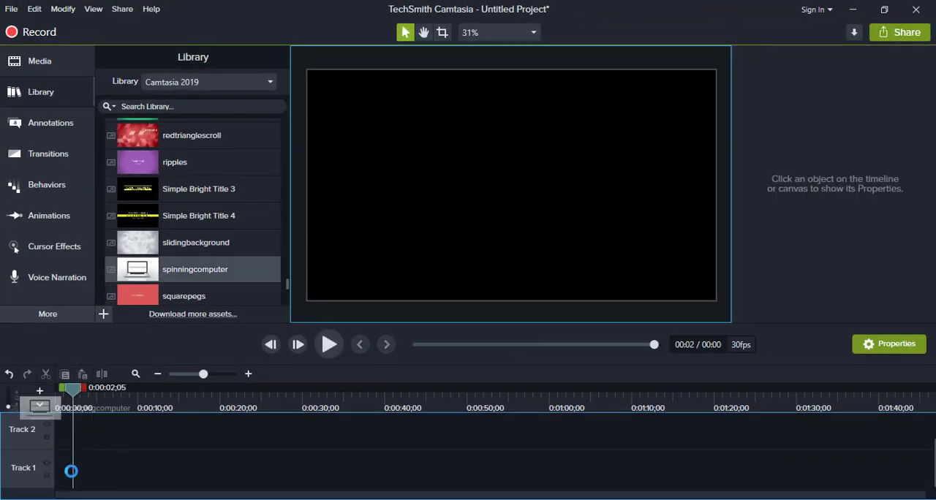
{"action": "mouse_move", "coordinate": [58, 477]}
{"action": "left_mouse_down"}
{"action": "mouse_move", "coordinate": [47, 480]}
{"action": "mouse_move", "coordinate": [63, 482]}
{"action": "left_mouse_up"}
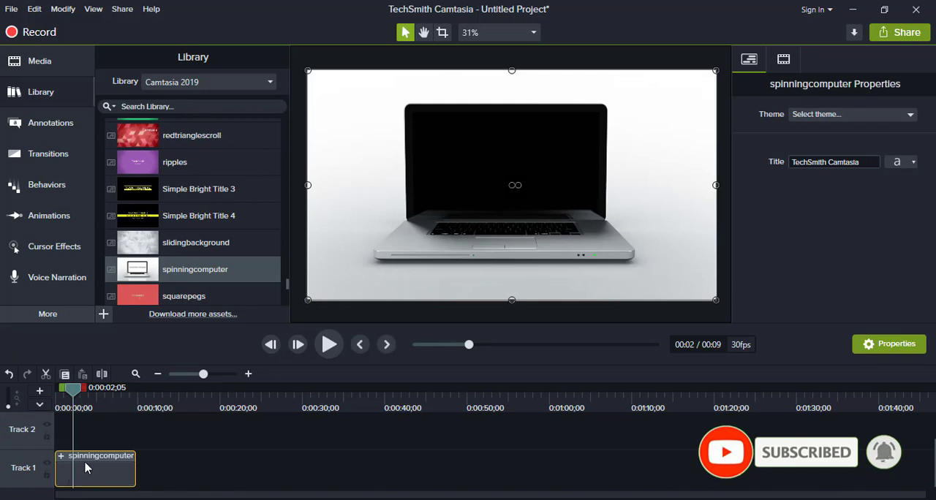
{"action": "left_click", "coordinate": [203, 455]}
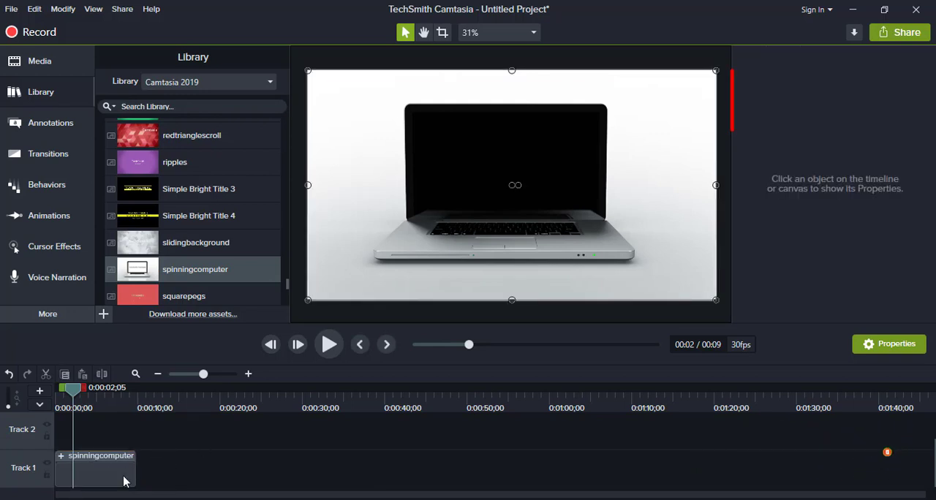
{"action": "left_click", "coordinate": [123, 482]}
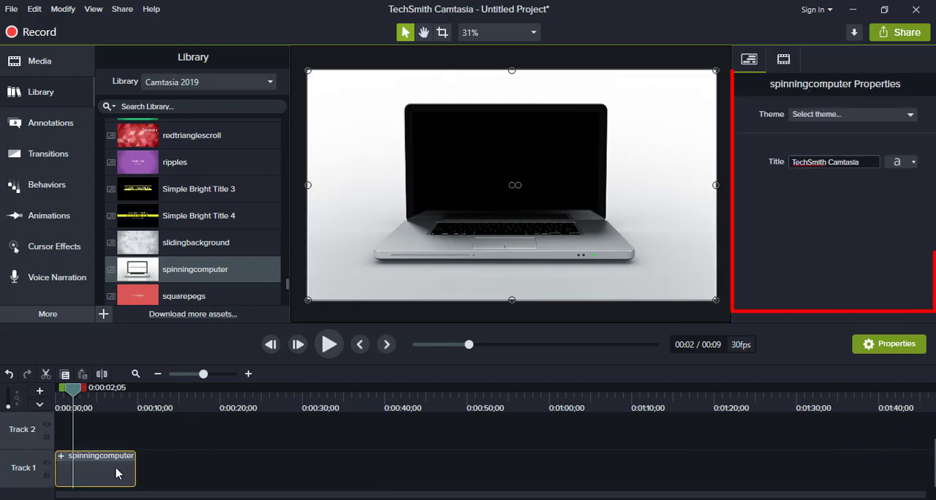
Step: Expand the spinningcomputer group and inspect its nested media with the playhead at 0:00:05;02
{"action": "left_click", "coordinate": [62, 457]}
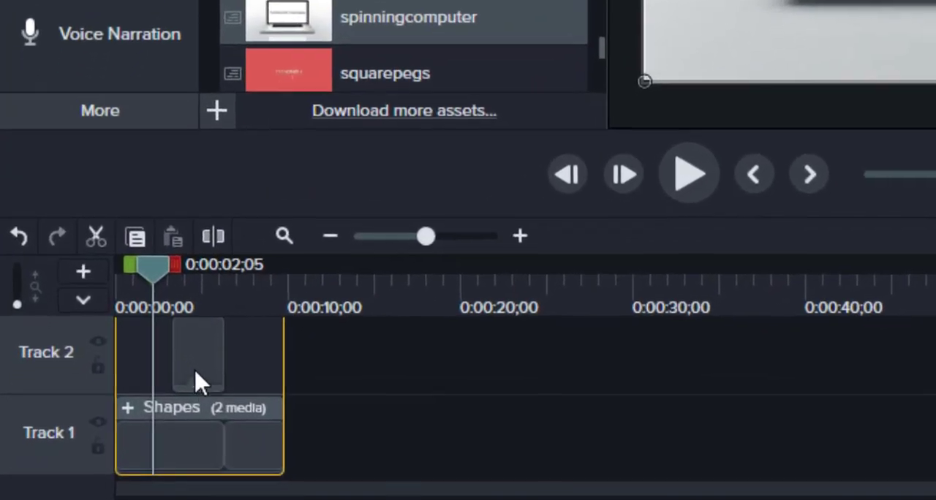
{"action": "left_click", "coordinate": [205, 448]}
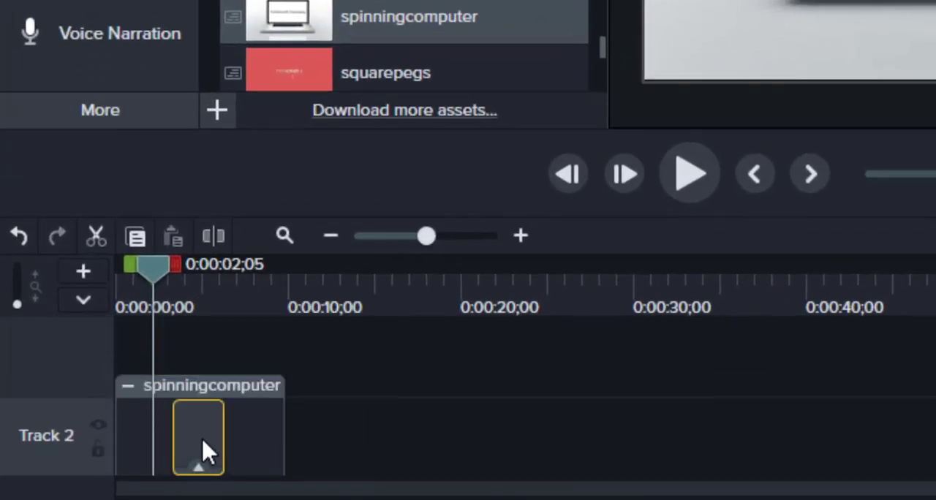
{"action": "left_click", "coordinate": [202, 468]}
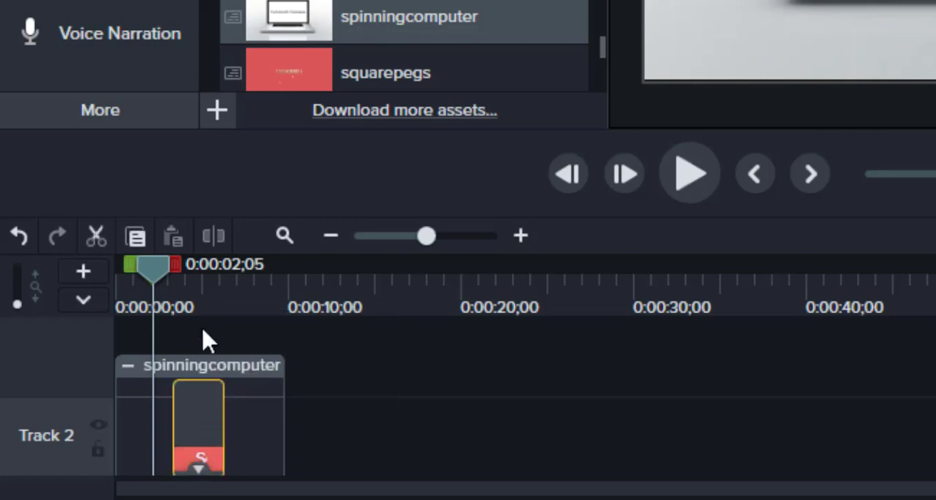
{"action": "left_click", "coordinate": [206, 289]}
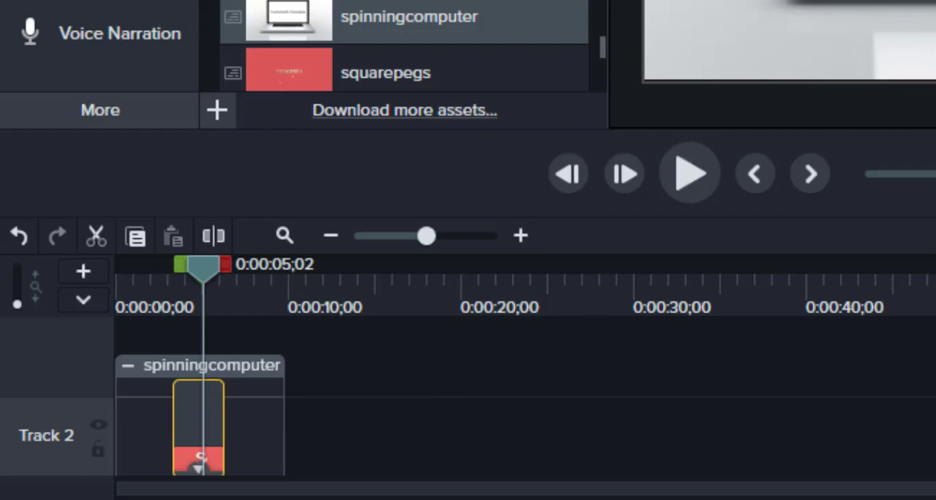
{"action": "left_click", "coordinate": [441, 398]}
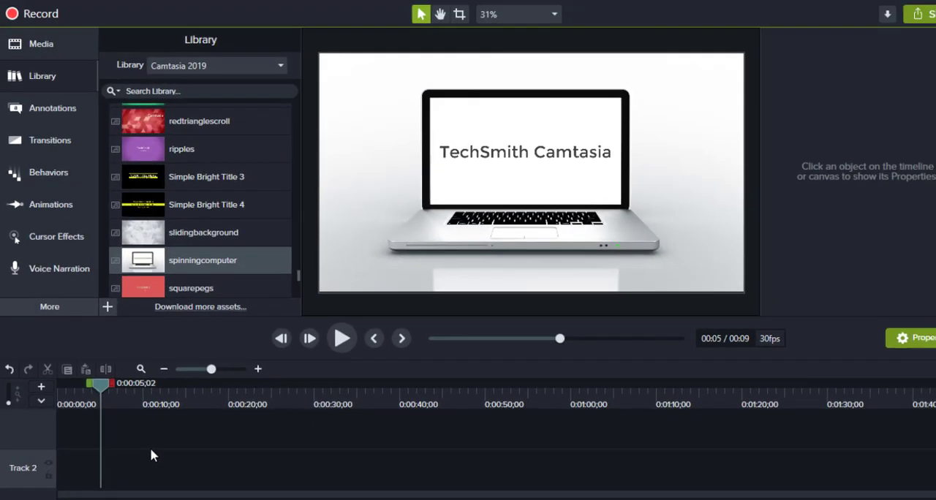
Step: Set the spinningcomputer clip's title text to PAGUP
{"action": "scroll", "coordinate": [305, 398], "scroll_direction": "down", "scroll_amount": 2}
{"action": "left_click", "coordinate": [226, 425]}
{"action": "left_click", "coordinate": [107, 468]}
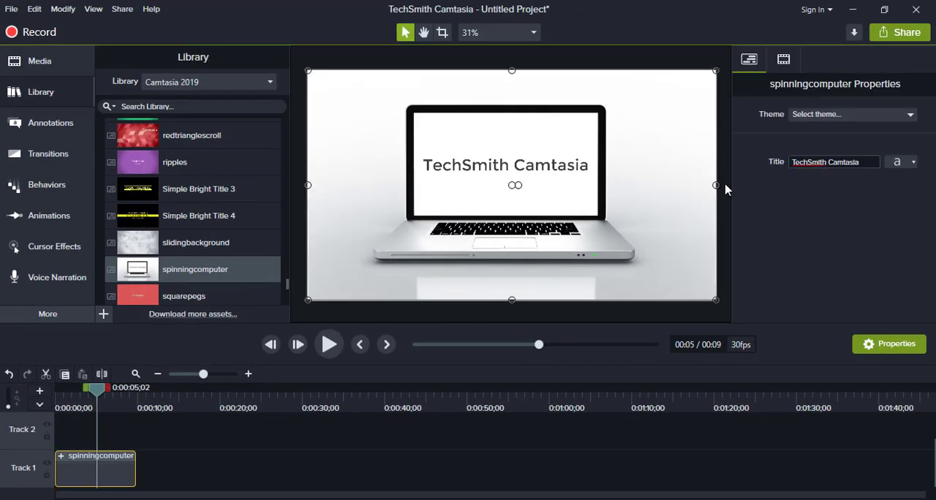
{"action": "left_click", "coordinate": [825, 162]}
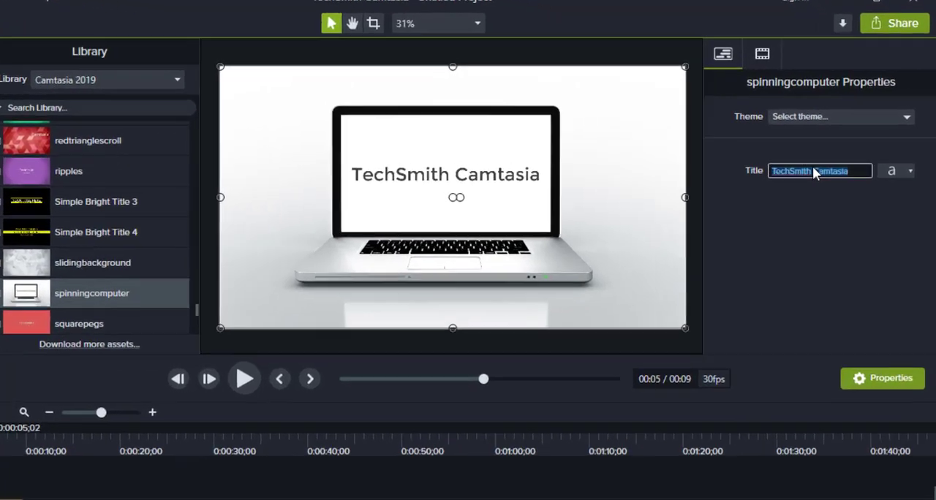
{"action": "type", "text": "PA"}
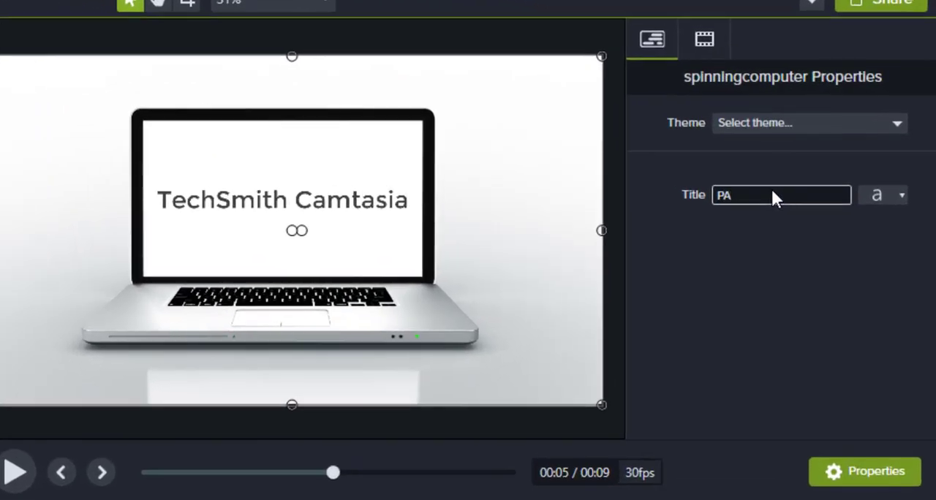
{"action": "type", "text": "GUP"}
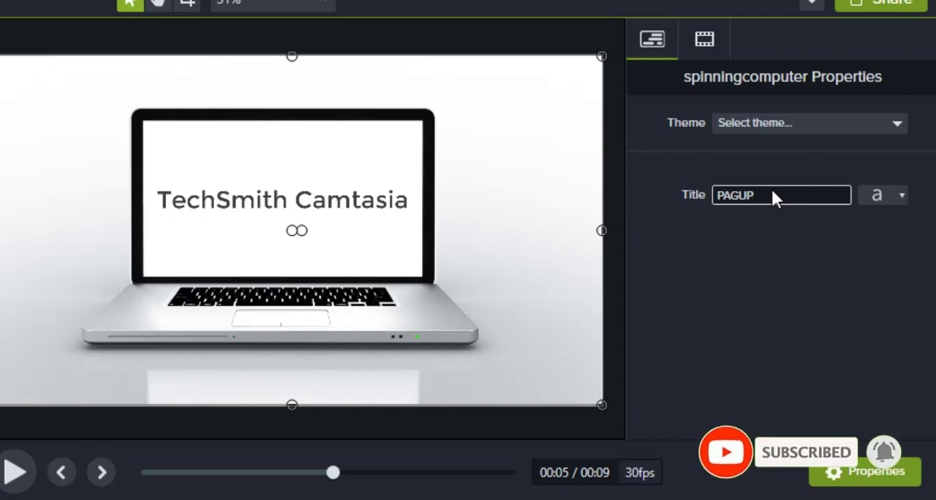
{"action": "key", "text": "Return"}
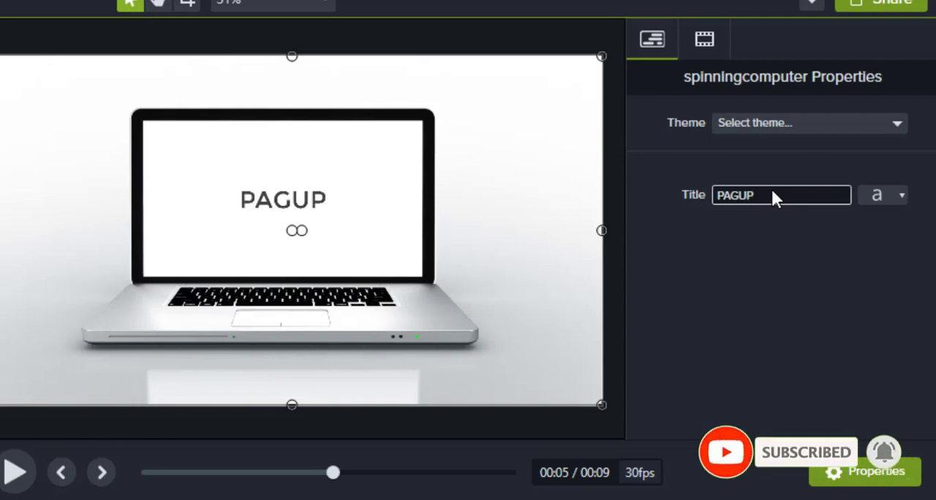
Step: Set the PAGUP title's font to AA Sameer Divangiry and preview the intro from the timeline start
{"action": "left_click", "coordinate": [897, 195]}
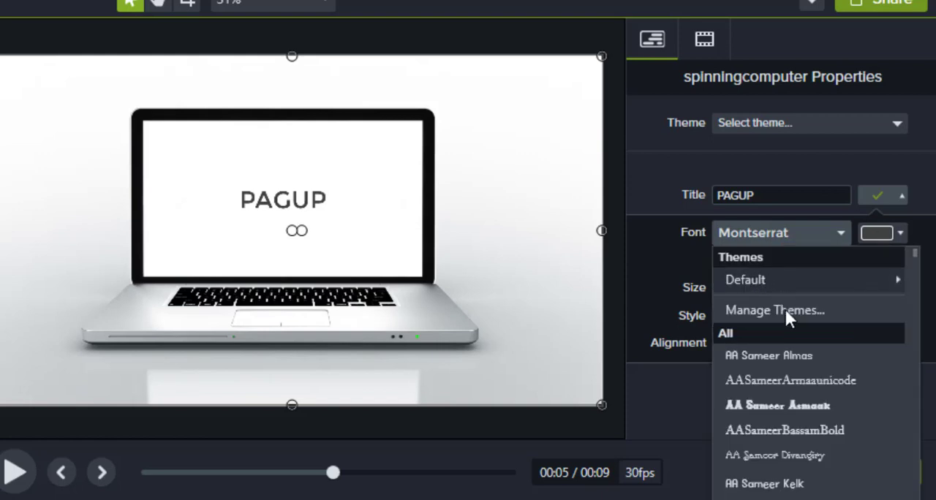
{"action": "left_click", "coordinate": [781, 453]}
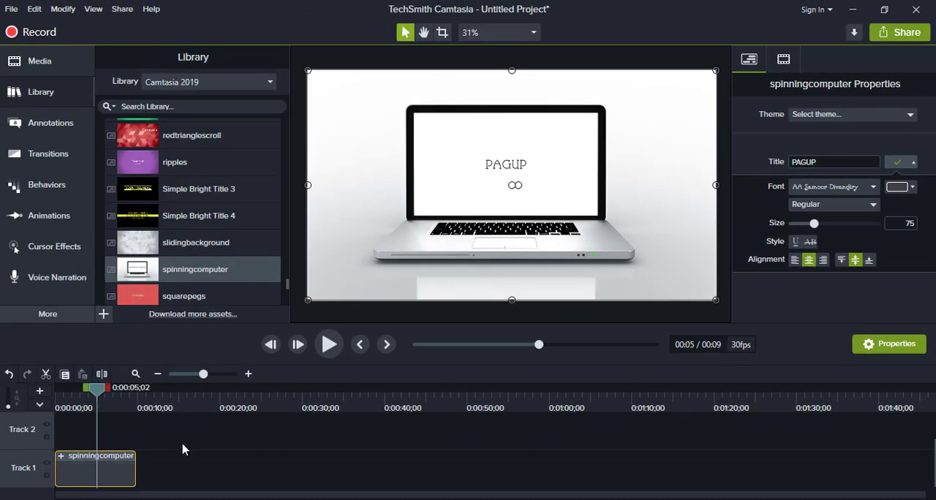
{"action": "left_click", "coordinate": [182, 449]}
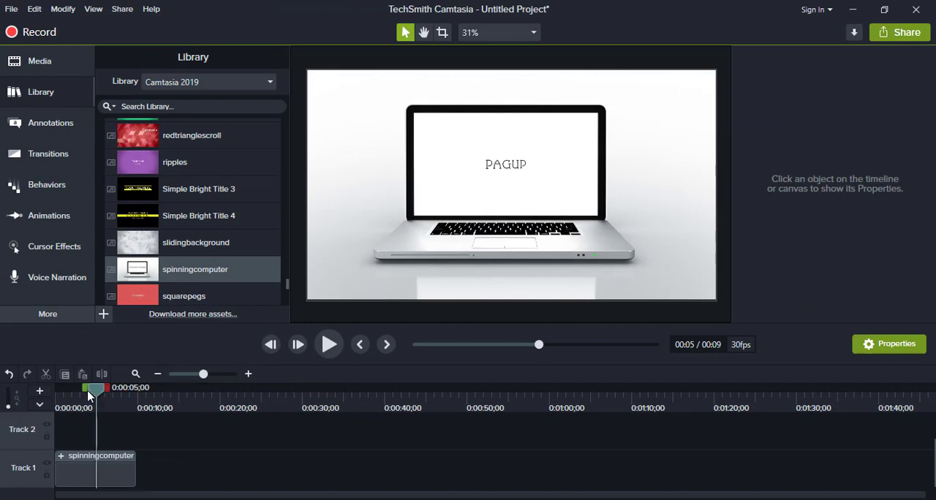
{"action": "left_click_drag", "start_coordinate": [88, 395], "coordinate": [20, 398]}
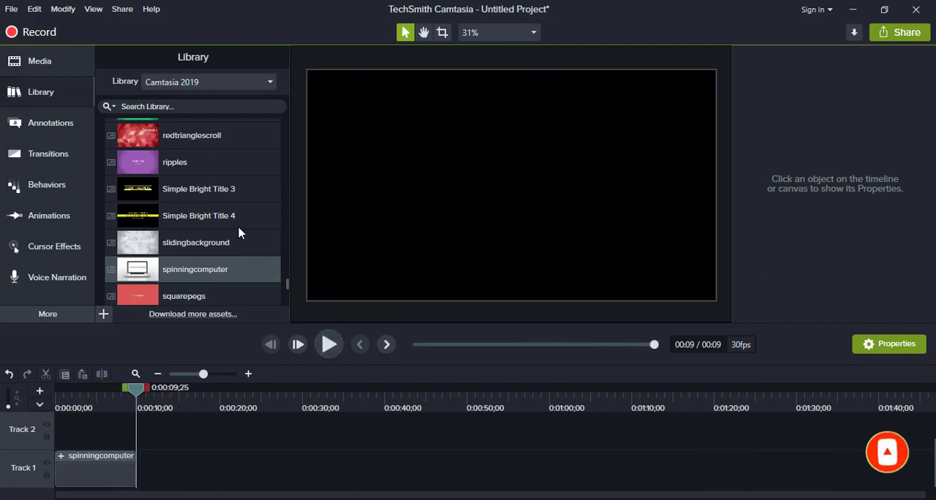
Step: Place the ripples intro from the Intros folder on Track 1 directly after the spinningcomputer clip
{"action": "left_click_drag", "start_coordinate": [286, 286], "coordinate": [286, 268]}
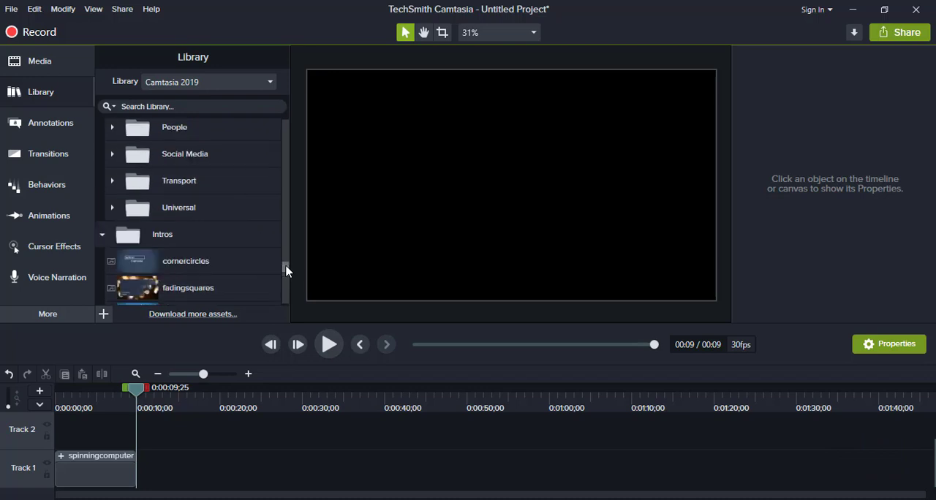
{"action": "left_click", "coordinate": [102, 240]}
{"action": "left_click", "coordinate": [102, 240]}
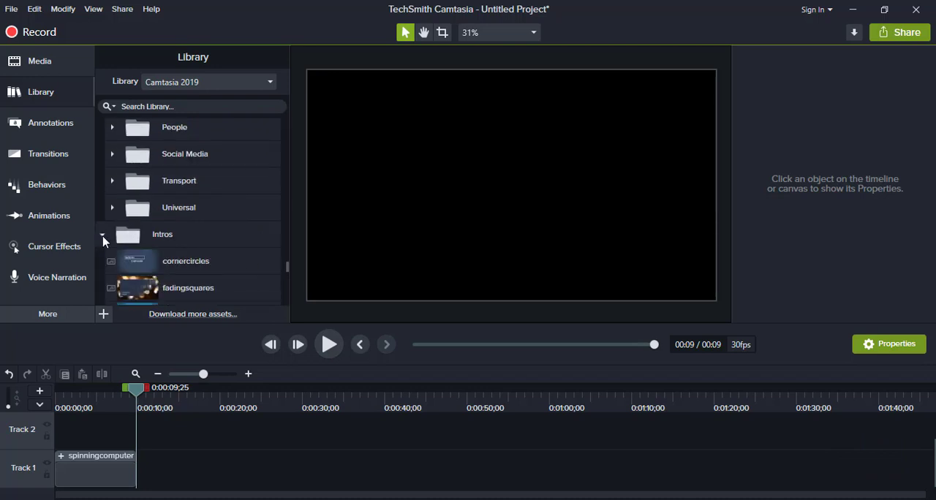
{"action": "scroll", "coordinate": [154, 253], "scroll_direction": "down", "scroll_amount": 2}
{"action": "scroll", "coordinate": [146, 271], "scroll_direction": "down", "scroll_amount": 1}
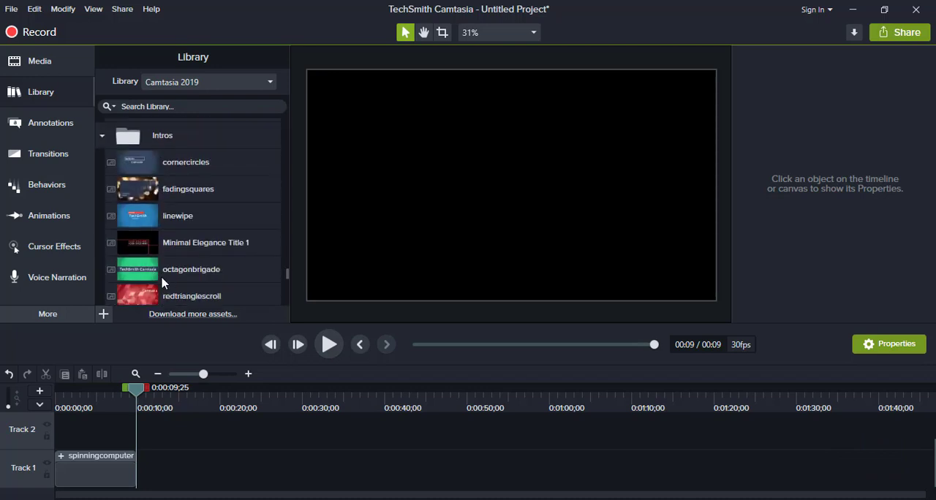
{"action": "scroll", "coordinate": [146, 292], "scroll_direction": "down", "scroll_amount": 2}
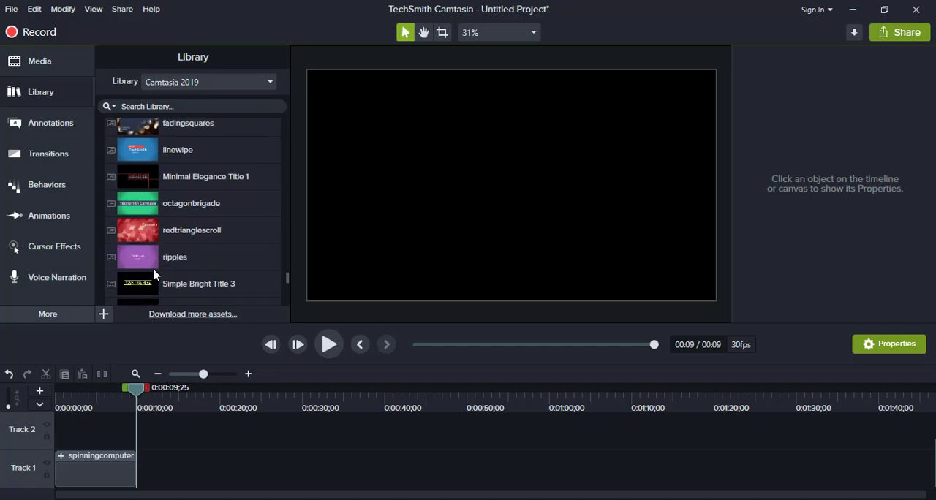
{"action": "left_click_drag", "start_coordinate": [153, 260], "coordinate": [125, 476]}
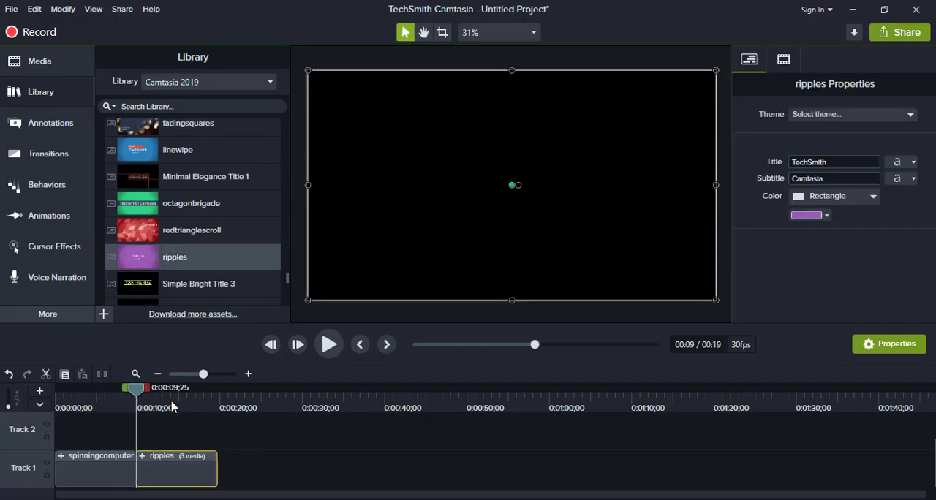
Step: Preview the ripples intro at 0:00:14;20, then delete its clip from Track 1
{"action": "left_click", "coordinate": [171, 402]}
{"action": "left_click_drag", "start_coordinate": [202, 406], "coordinate": [176, 404]}
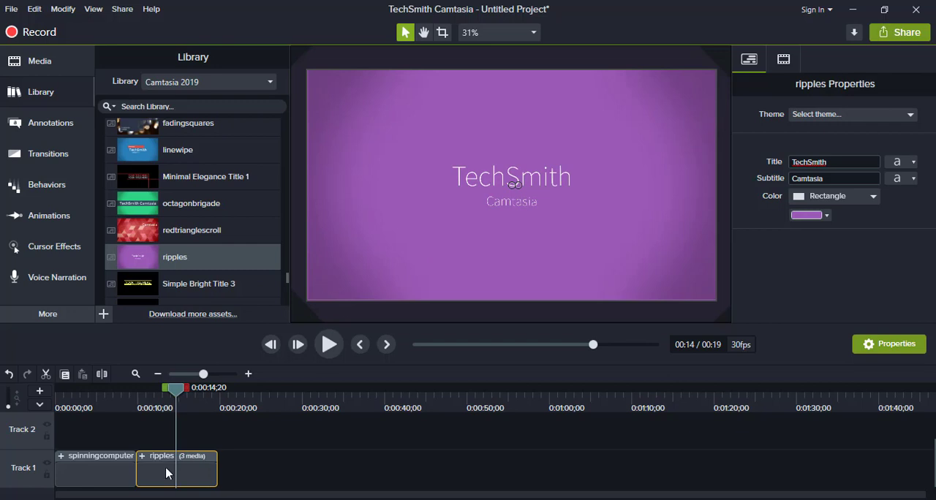
{"action": "key", "text": "Delete"}
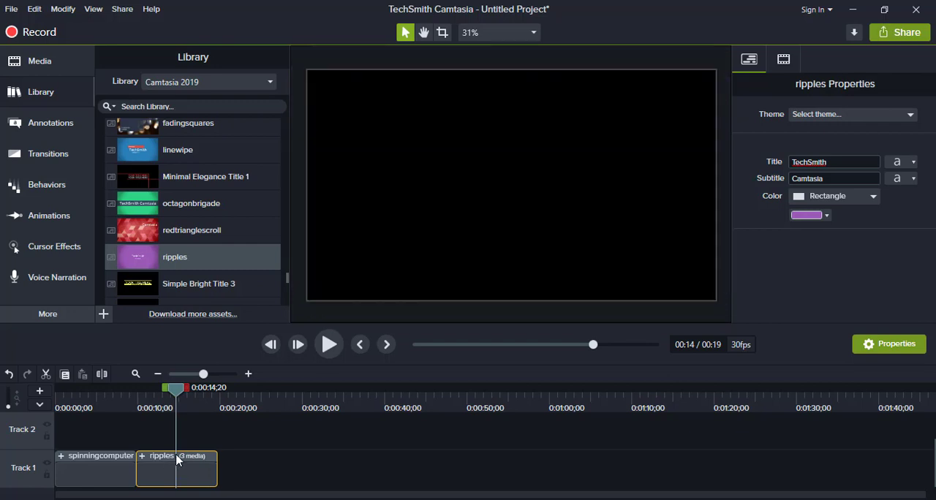
Step: Place Simple Bright Title 3 on Track 1 after the spinningcomputer clip and set its title to Camtasia Learning Course
{"action": "left_click_drag", "start_coordinate": [175, 285], "coordinate": [127, 479]}
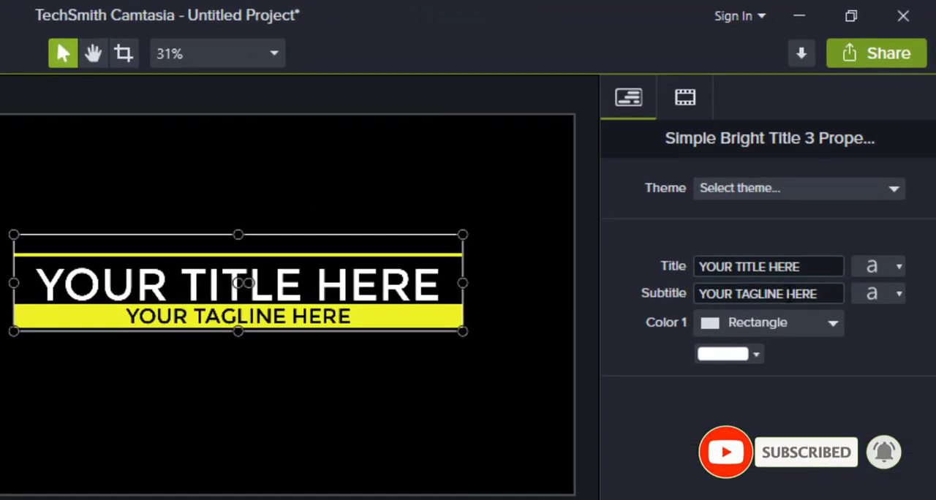
{"action": "left_click", "coordinate": [789, 293]}
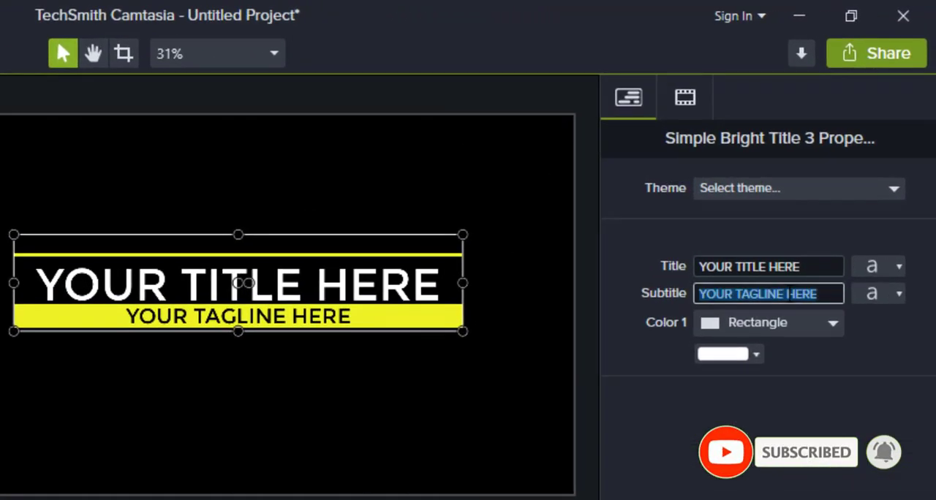
{"action": "left_click", "coordinate": [805, 269]}
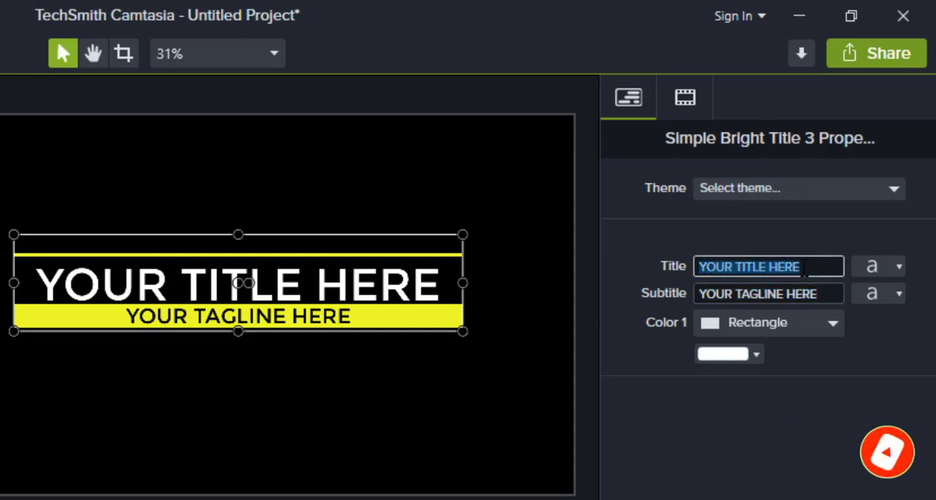
{"action": "type", "text": "H"}
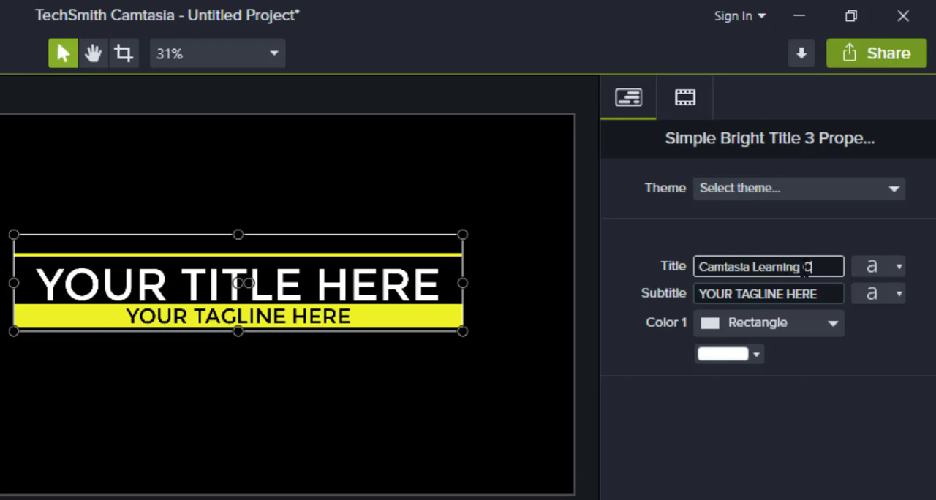
{"action": "type", "text": "se"}
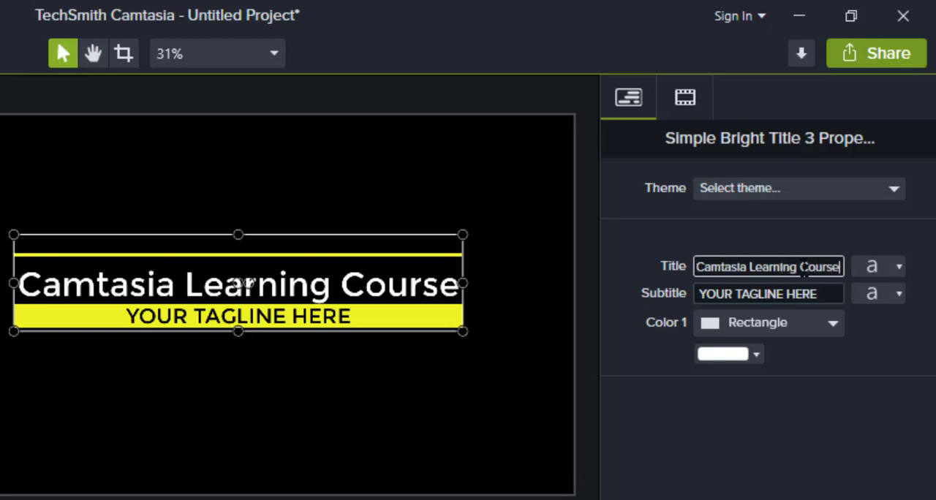
Step: Set the Simple Bright Title 3 clip's subtitle to Class 2
{"action": "double_click", "coordinate": [793, 303]}
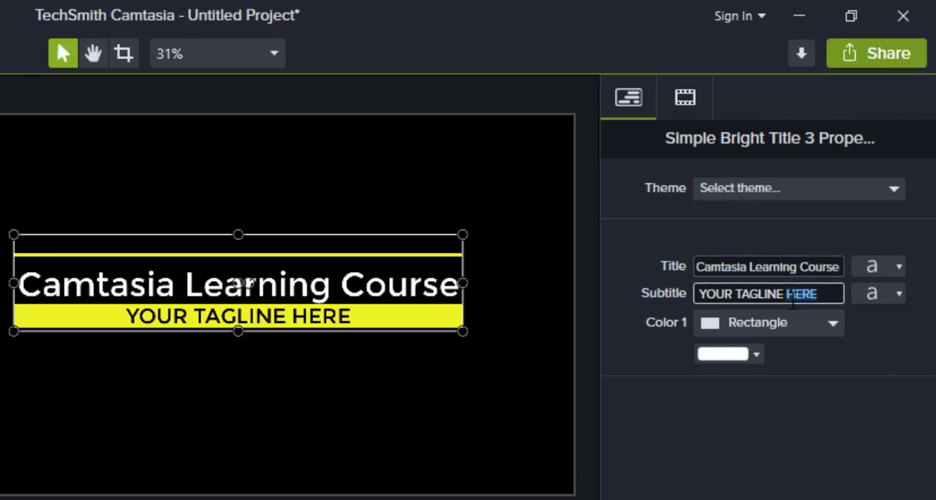
{"action": "key", "text": "ctrl+a"}
{"action": "type", "text": "C"}
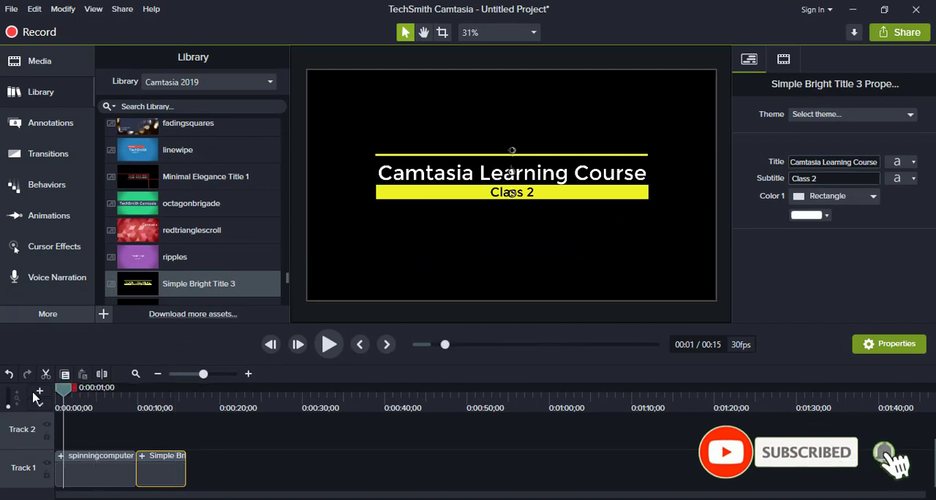
Step: Play both intro clips from the timeline start
{"action": "left_click_drag", "start_coordinate": [64, 391], "coordinate": [32, 395]}
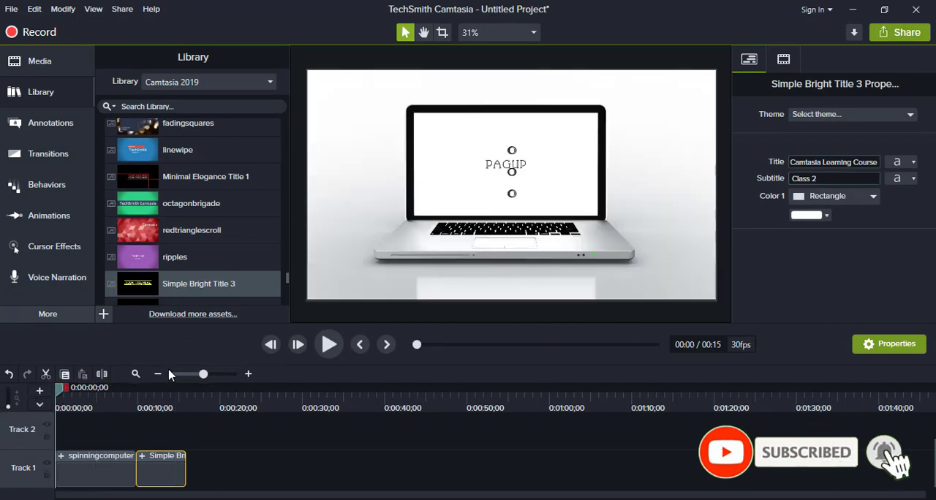
{"action": "left_click", "coordinate": [317, 353]}
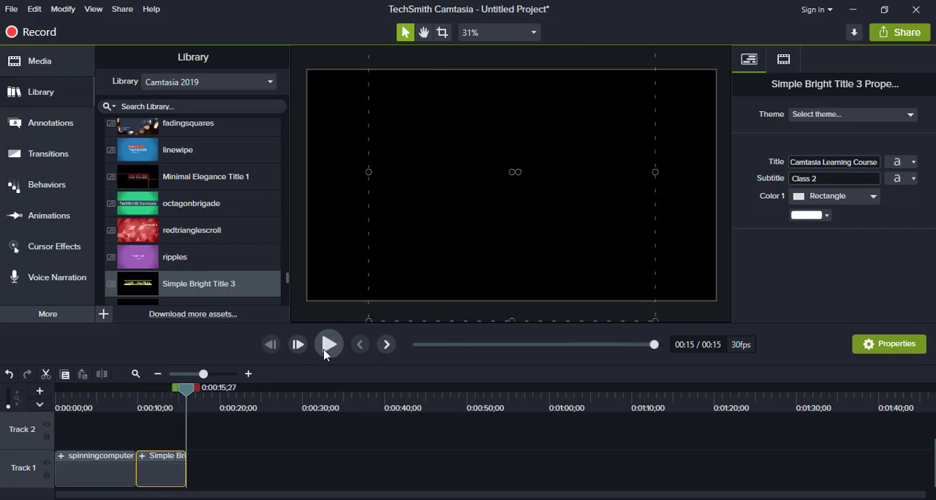
Step: Place the slidingboxes-01 lower third at the start of Track 2 and move the playhead to 0:00:02;22
{"action": "left_click_drag", "start_coordinate": [286, 280], "coordinate": [288, 306]}
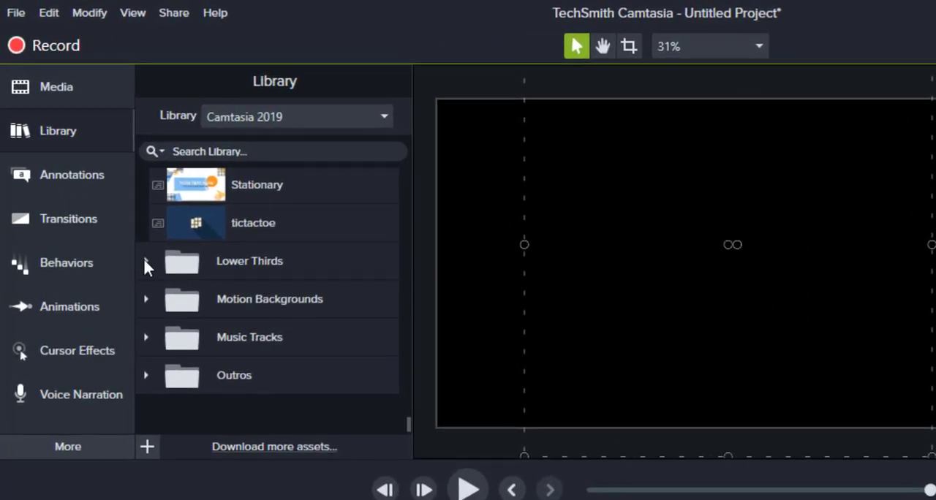
{"action": "left_click", "coordinate": [144, 260]}
{"action": "scroll", "coordinate": [273, 341], "scroll_direction": "down", "scroll_amount": 5}
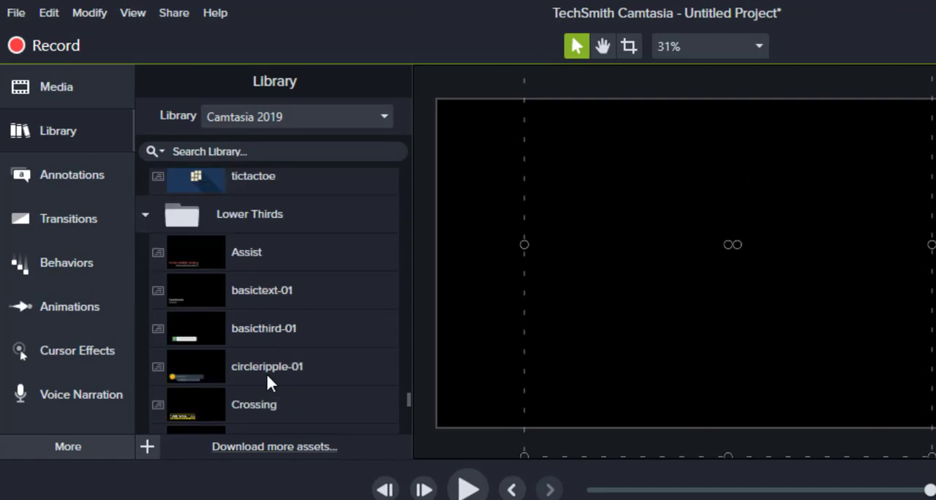
{"action": "scroll", "coordinate": [266, 370], "scroll_direction": "down", "scroll_amount": 6}
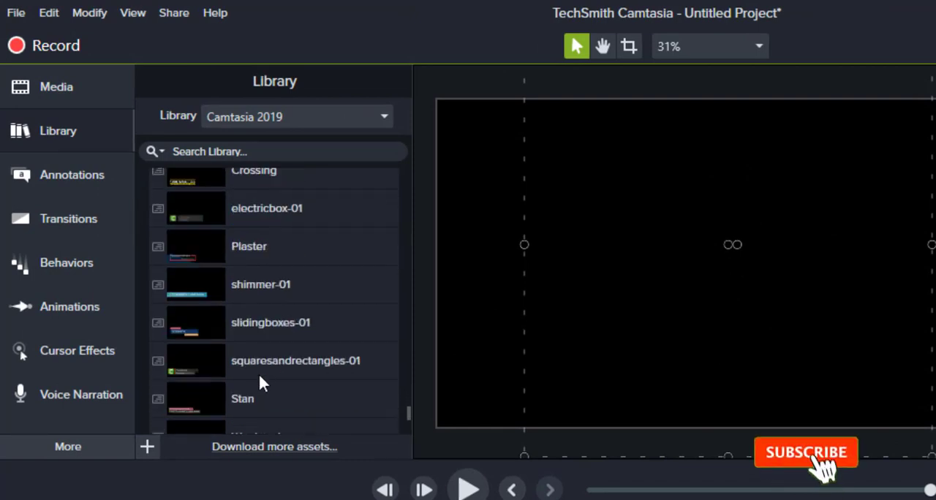
{"action": "scroll", "coordinate": [271, 358], "scroll_direction": "up", "scroll_amount": 1}
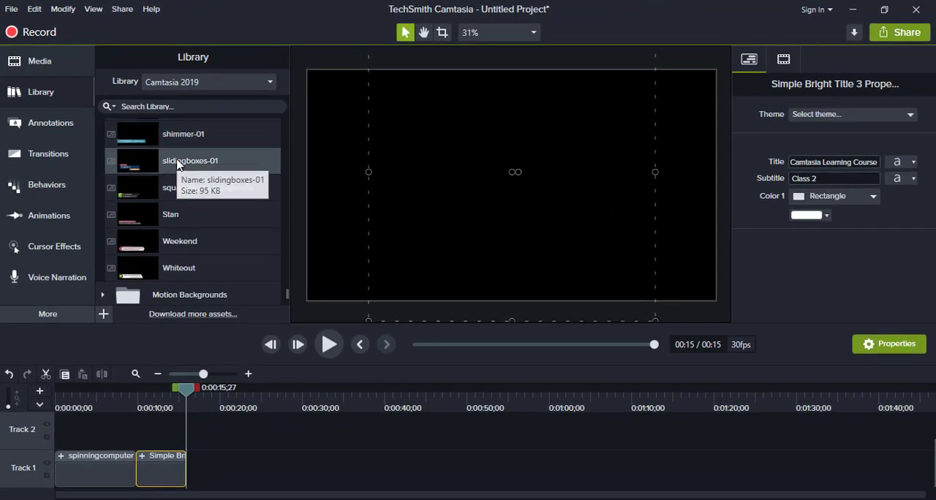
{"action": "left_click_drag", "start_coordinate": [177, 162], "coordinate": [44, 440]}
{"action": "left_click", "coordinate": [79, 407]}
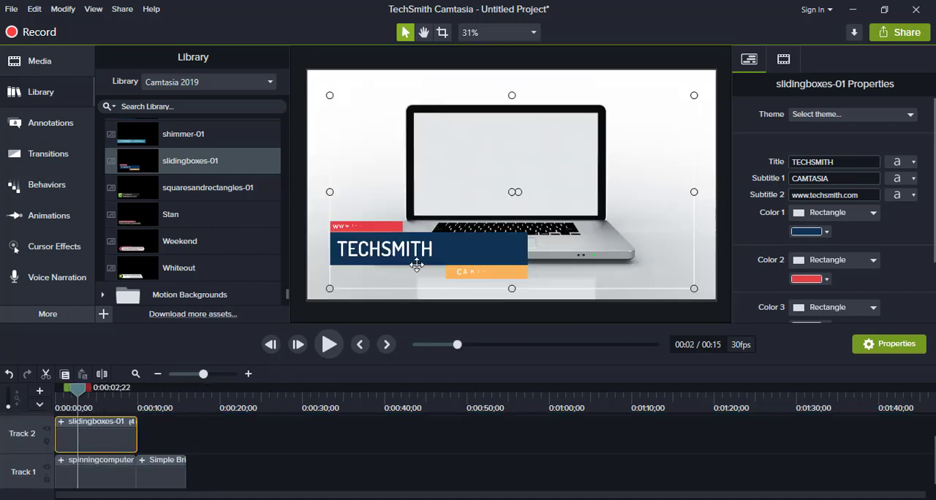
{"action": "double_click", "coordinate": [349, 226]}
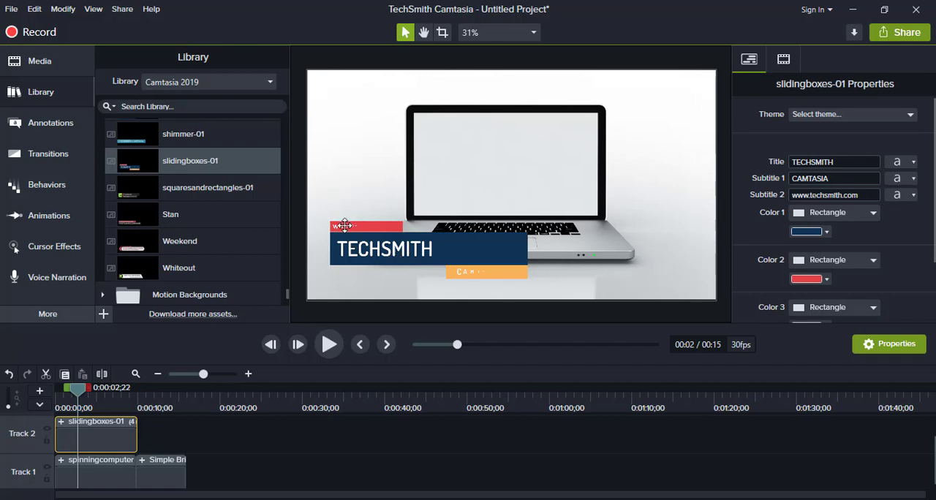
{"action": "left_click", "coordinate": [367, 254]}
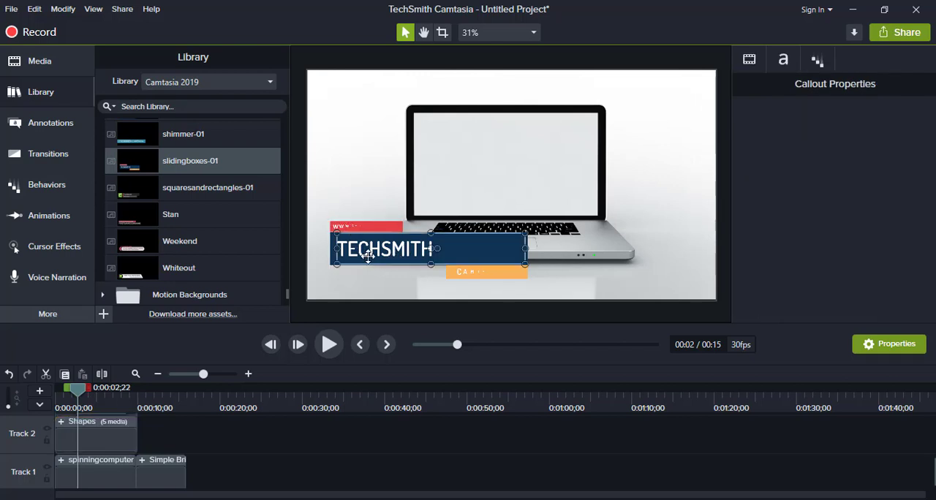
{"action": "left_click", "coordinate": [99, 447]}
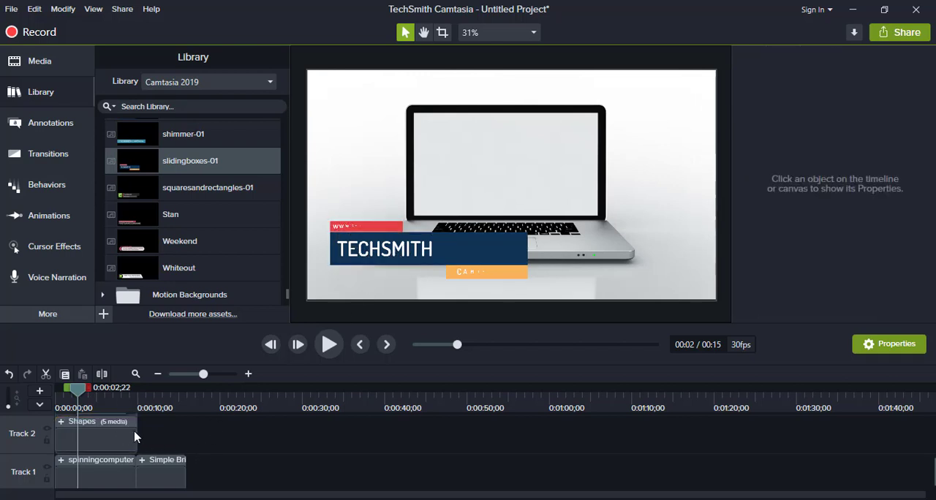
{"action": "left_click", "coordinate": [179, 448]}
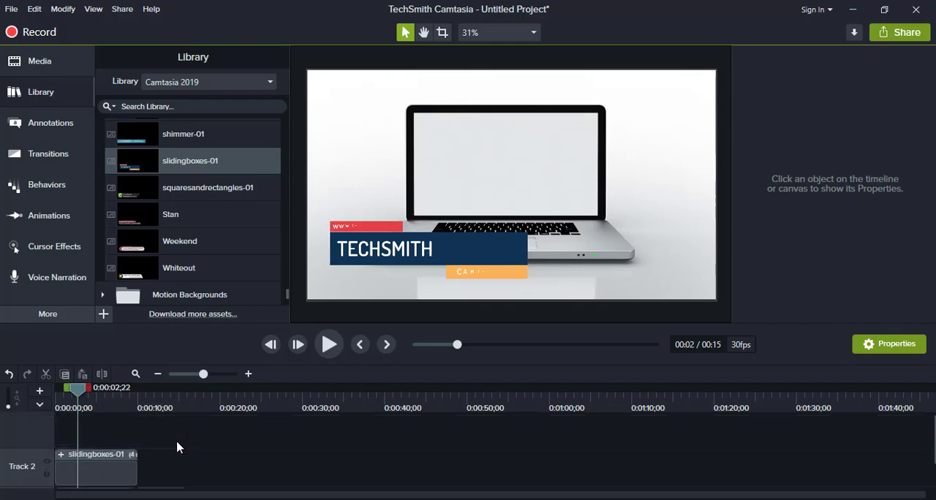
{"action": "left_click", "coordinate": [61, 455]}
Step: Set the title of the slidingboxes-01 clip to Camtasia Learning Course
{"action": "left_click", "coordinate": [86, 461]}
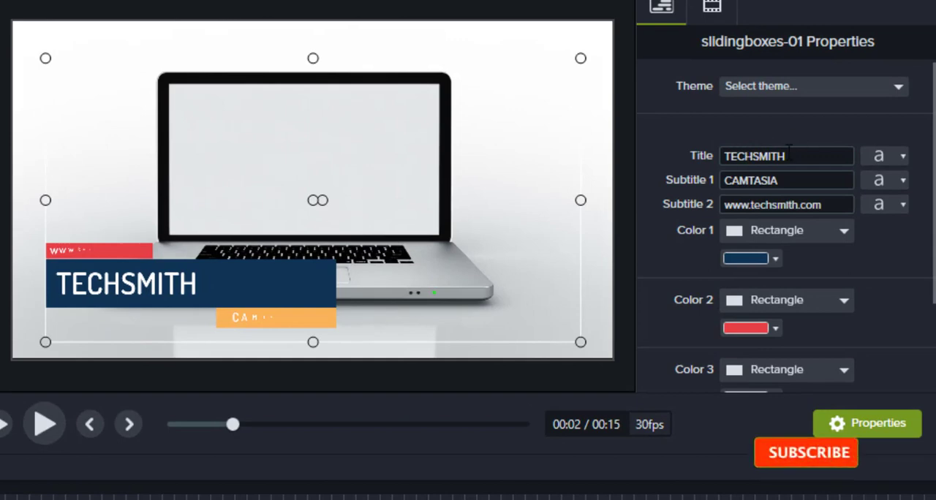
{"action": "double_click", "coordinate": [807, 156]}
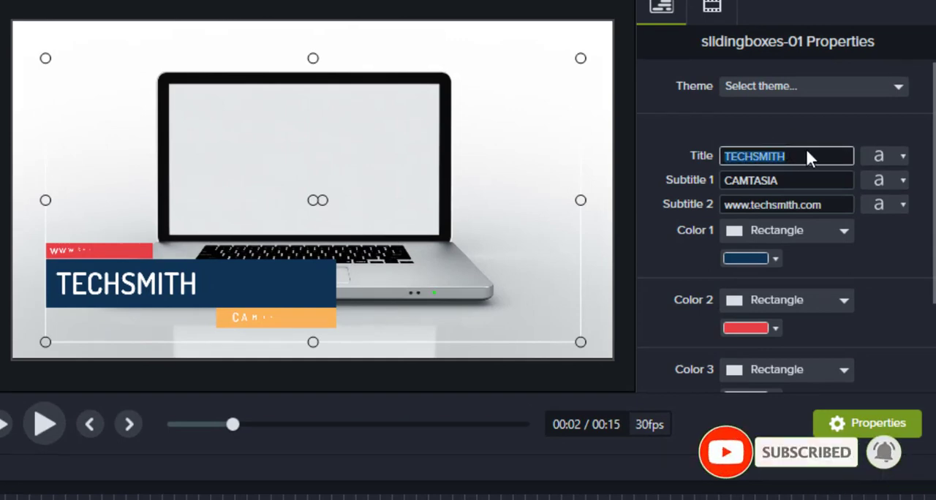
{"action": "type", "text": "Camtasia"}
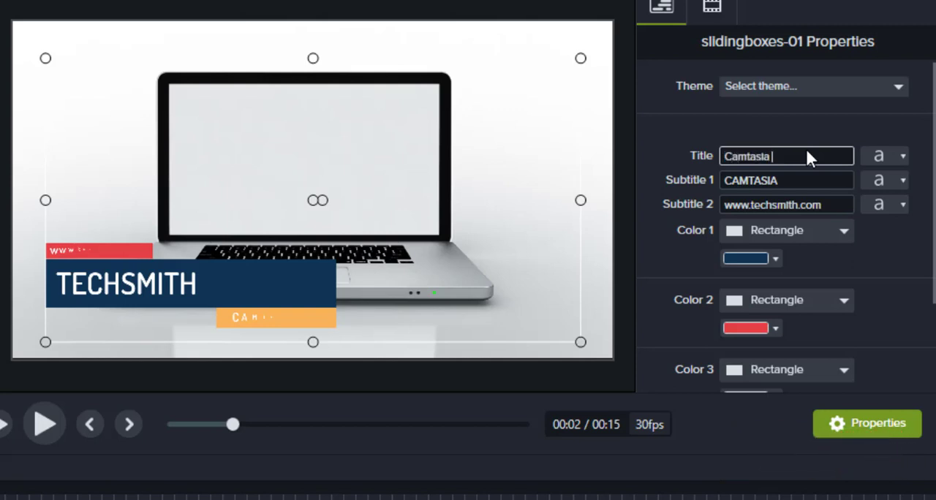
{"action": "type", "text": " Learning Course"}
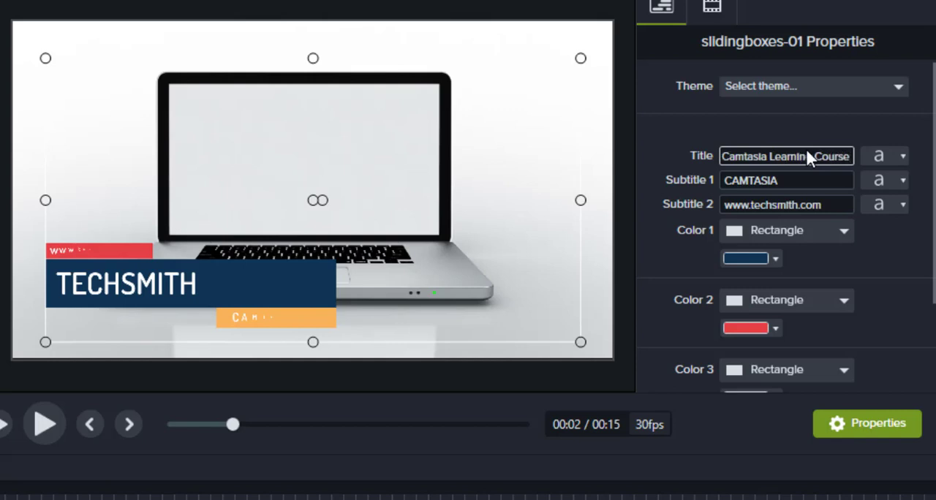
Step: Set the slidingboxes-01 clip's Subtitle 1 to Class 1 and Subtitle 2 to PAGUP
{"action": "key", "text": "Tab"}
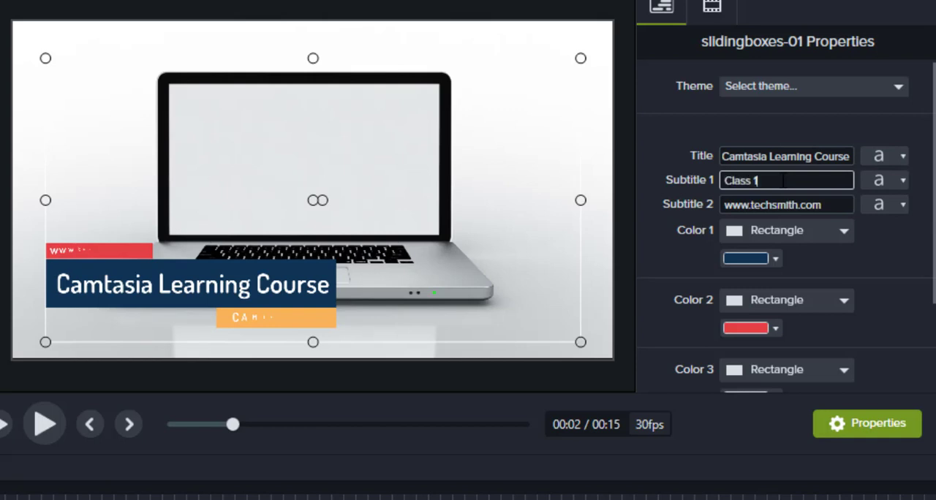
{"action": "key", "text": "Tab"}
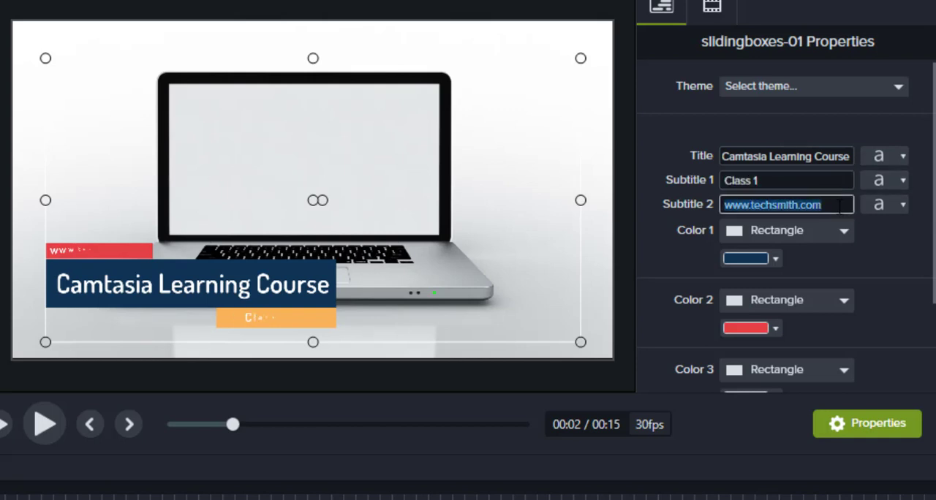
{"action": "type", "text": "PAGUP"}
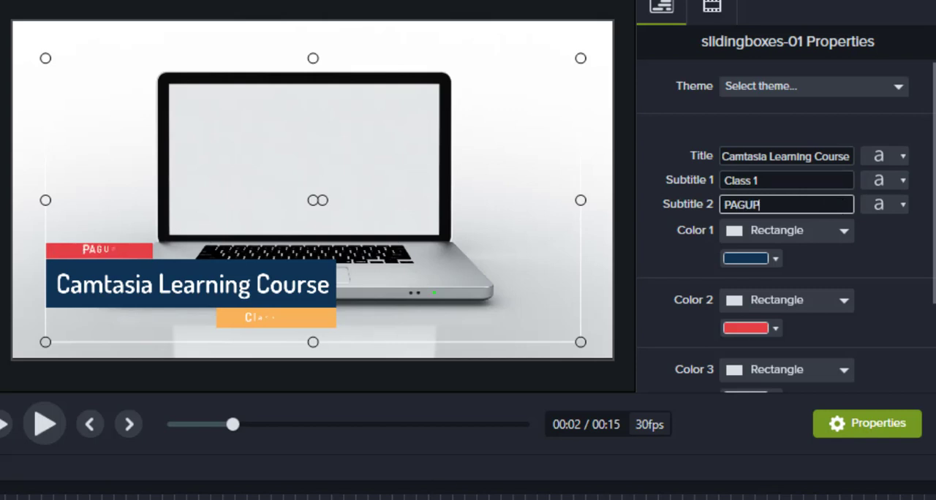
{"action": "key", "text": "Return"}
Step: Play the timeline from the start to preview the lower third, and pause at 0:00:13;08
{"action": "key", "text": "ctrl+Home"}
{"action": "key", "text": "space"}
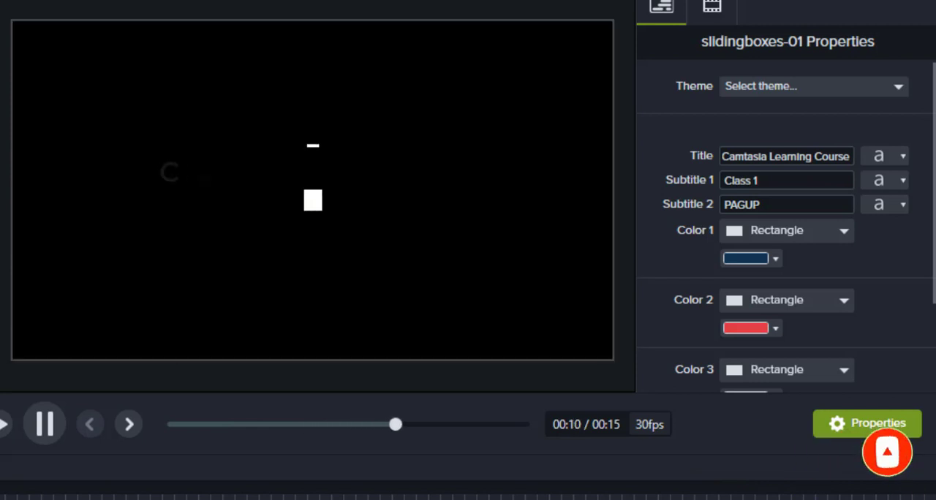
{"action": "left_click", "coordinate": [42, 422]}
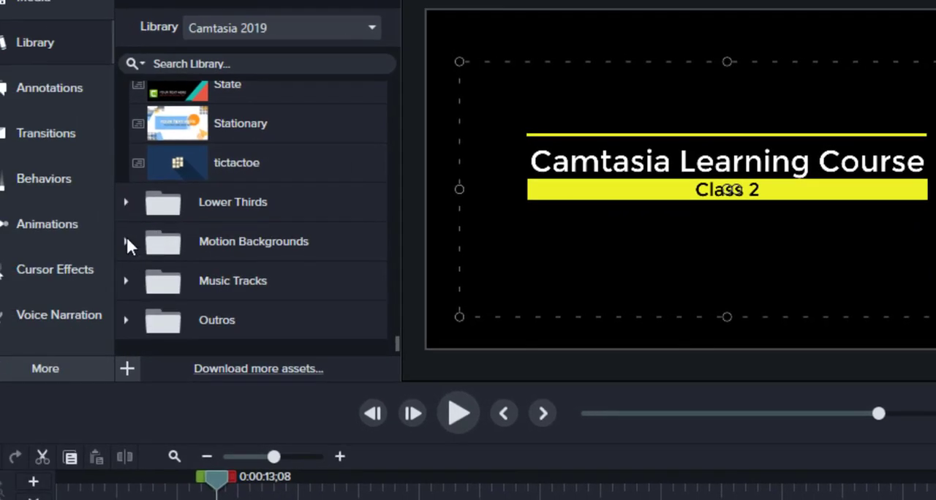
Step: Move slidingboxes-01 on Track 2 past the Simple Bright Title 3 clip and place the bokehdots motion background after that title on Track 1
{"action": "left_click", "coordinate": [127, 242]}
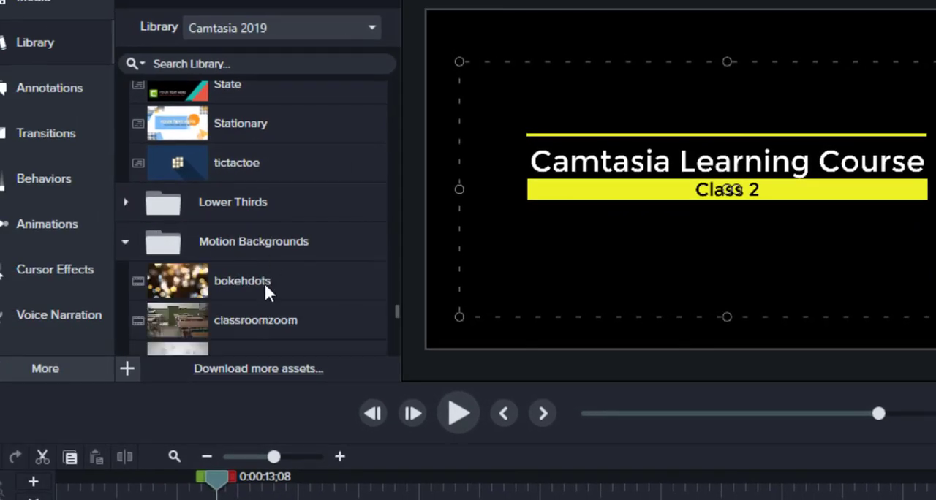
{"action": "scroll", "coordinate": [257, 278], "scroll_direction": "down", "scroll_amount": 4}
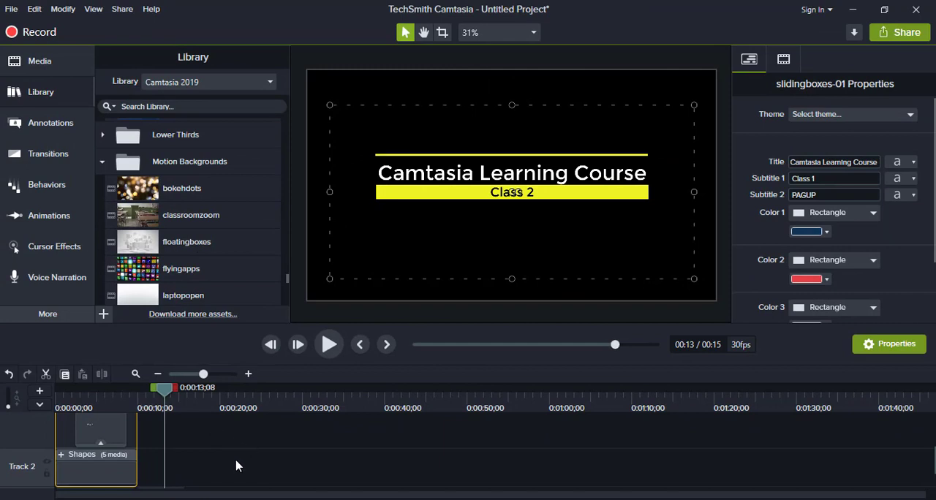
{"action": "left_click", "coordinate": [236, 462]}
{"action": "left_click_drag", "start_coordinate": [122, 437], "coordinate": [184, 439]}
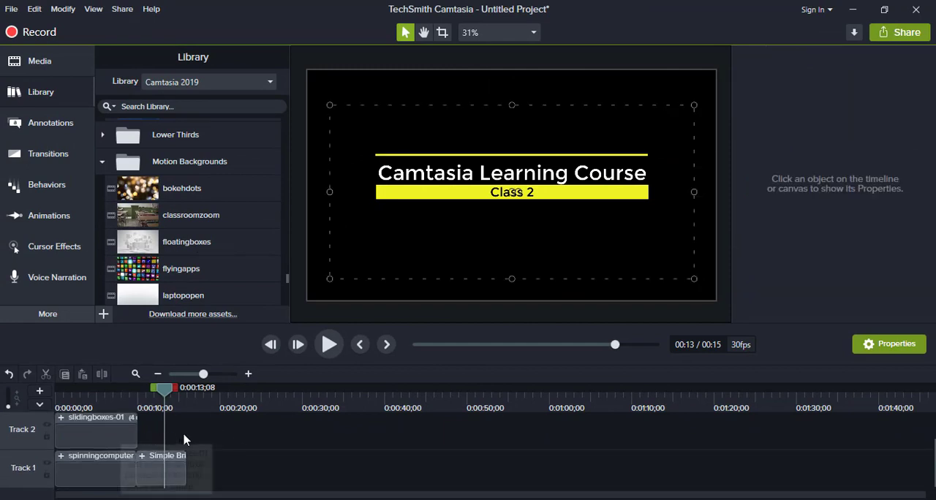
{"action": "left_click_drag", "start_coordinate": [256, 441], "coordinate": [256, 440]}
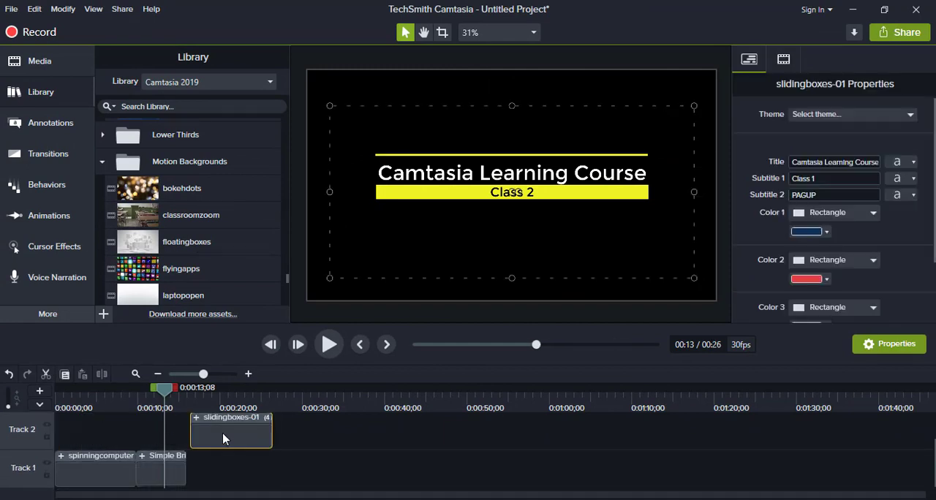
{"action": "left_click_drag", "start_coordinate": [180, 184], "coordinate": [184, 477]}
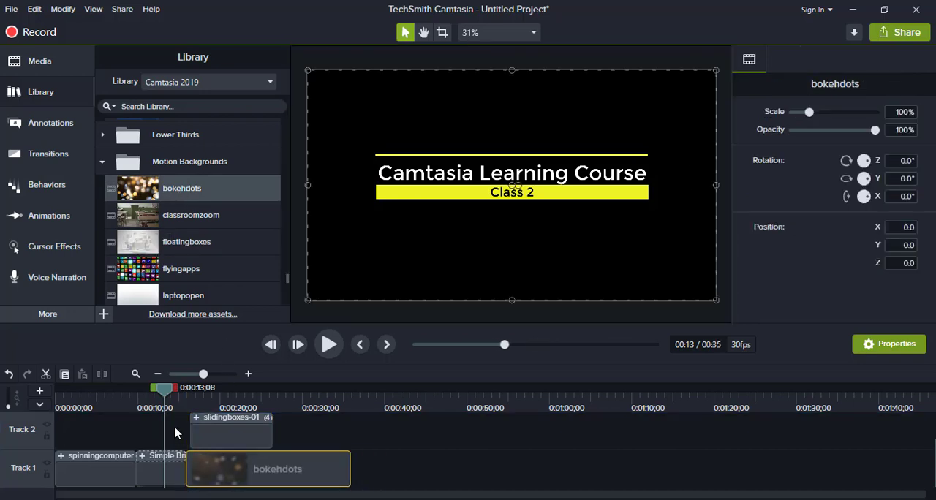
Step: Align the slidingboxes-01 clip with the start of bokehdots and play that section up to 0:00:23;25
{"action": "left_click_drag", "start_coordinate": [201, 440], "coordinate": [208, 442]}
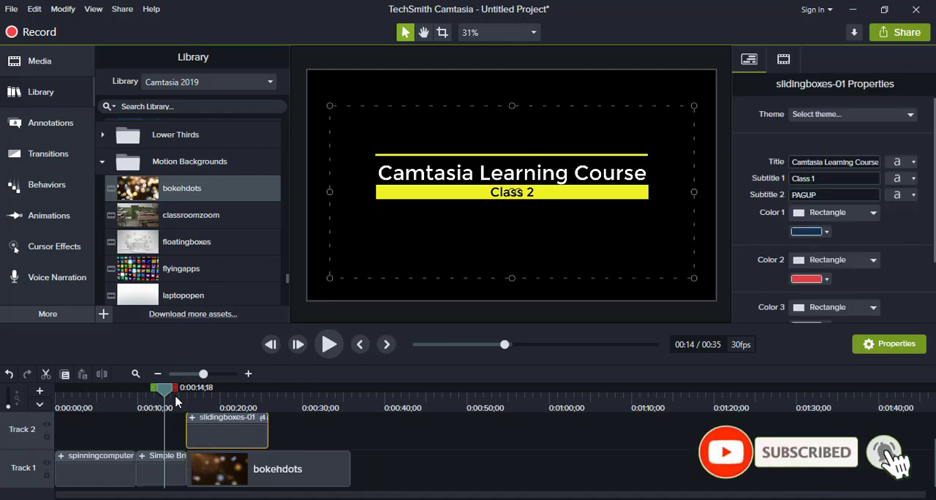
{"action": "key", "text": "space"}
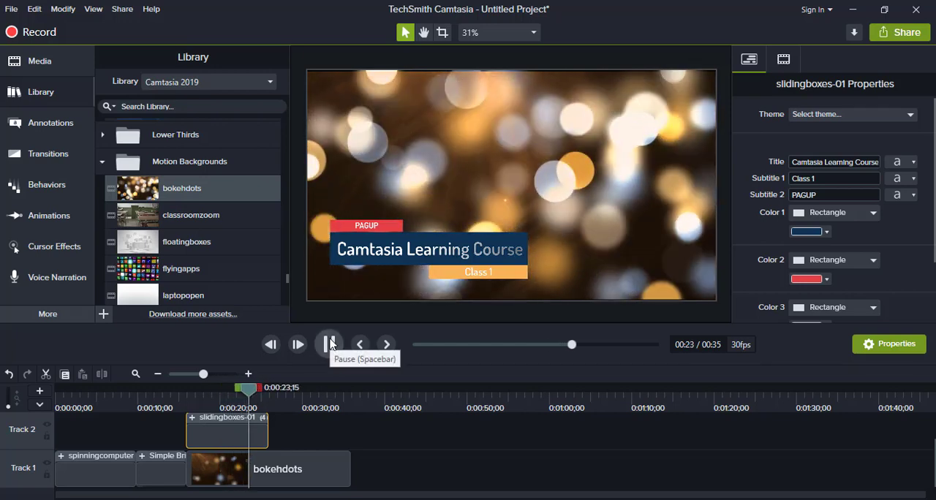
{"action": "left_click", "coordinate": [330, 343]}
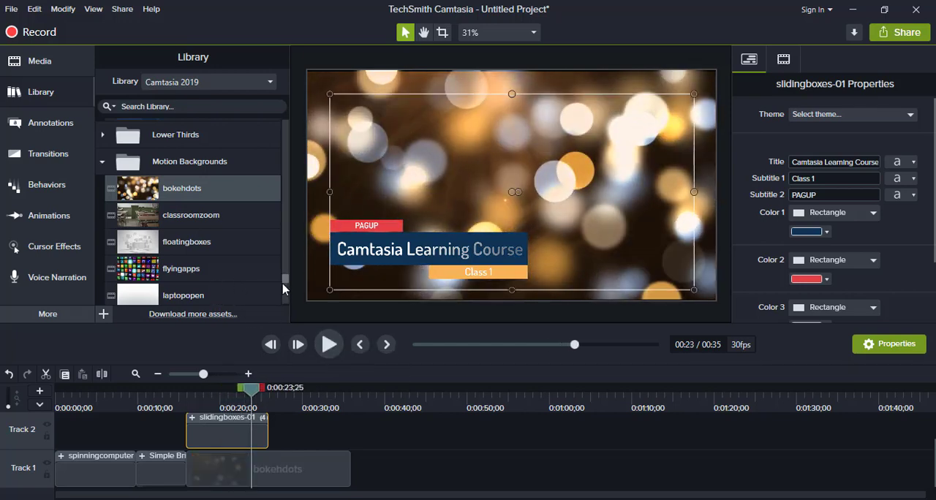
Step: Look through the Music Tracks folder and place Simple Bright Outro 3 from the Outros folder on Track 1 after bokehdots
{"action": "left_click_drag", "start_coordinate": [285, 288], "coordinate": [288, 300]}
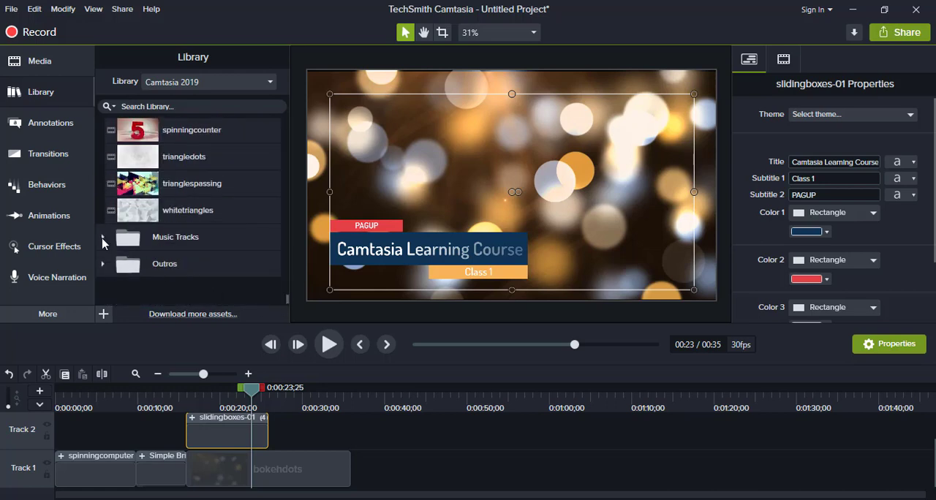
{"action": "left_click", "coordinate": [103, 239]}
{"action": "scroll", "coordinate": [179, 293], "scroll_direction": "down", "scroll_amount": 10}
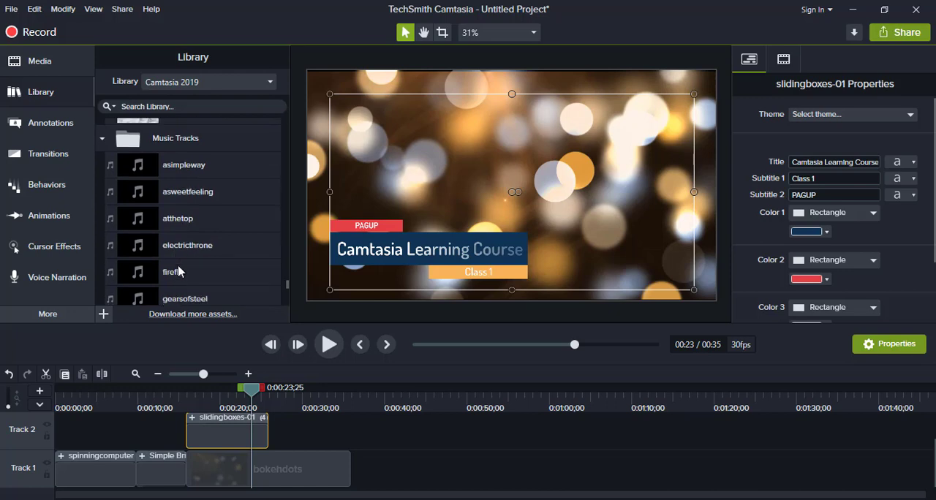
{"action": "scroll", "coordinate": [186, 263], "scroll_direction": "down", "scroll_amount": 3}
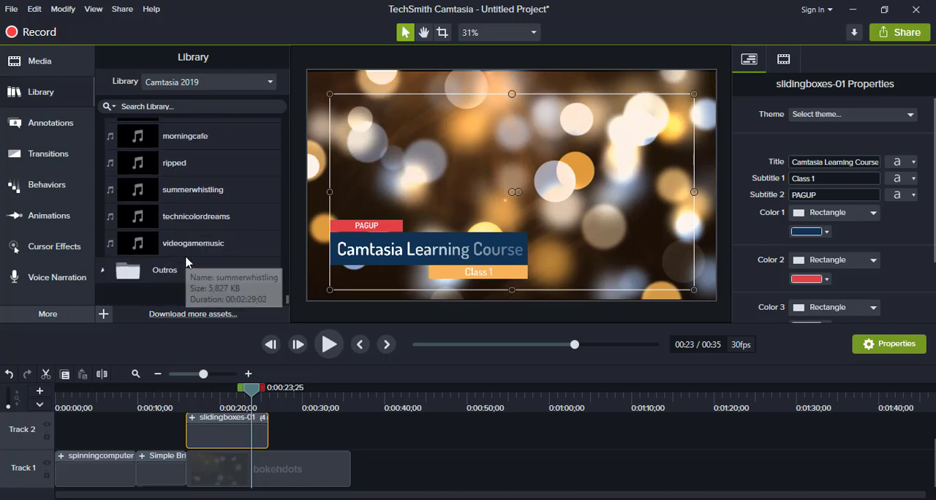
{"action": "left_click", "coordinate": [103, 265]}
{"action": "scroll", "coordinate": [197, 249], "scroll_direction": "down", "scroll_amount": 1}
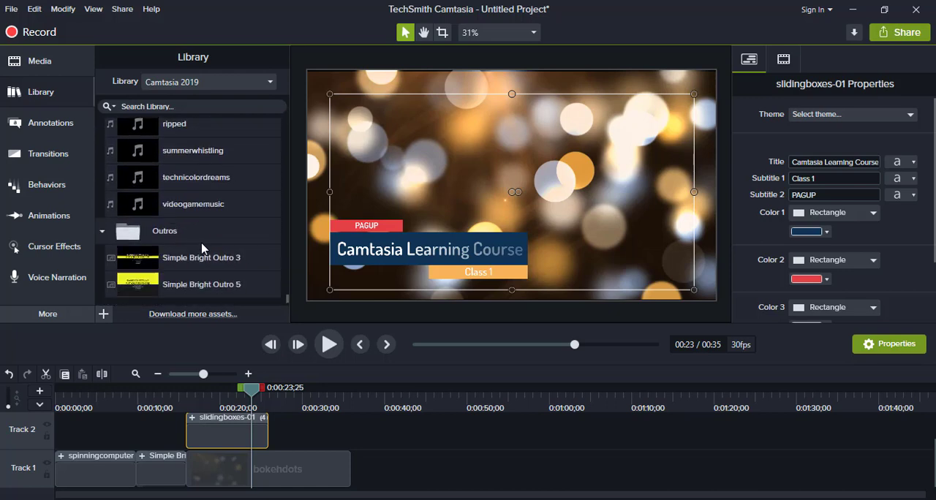
{"action": "scroll", "coordinate": [176, 249], "scroll_direction": "down", "scroll_amount": 1}
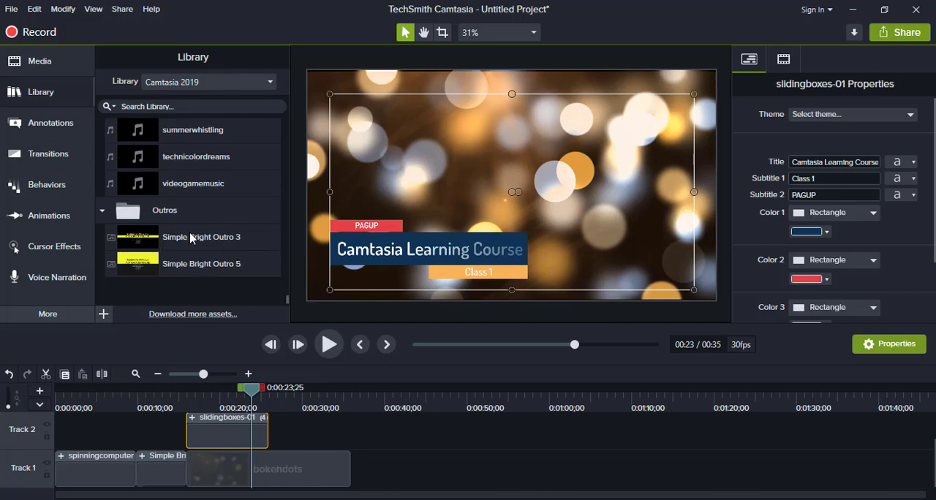
{"action": "left_click_drag", "start_coordinate": [190, 238], "coordinate": [354, 483]}
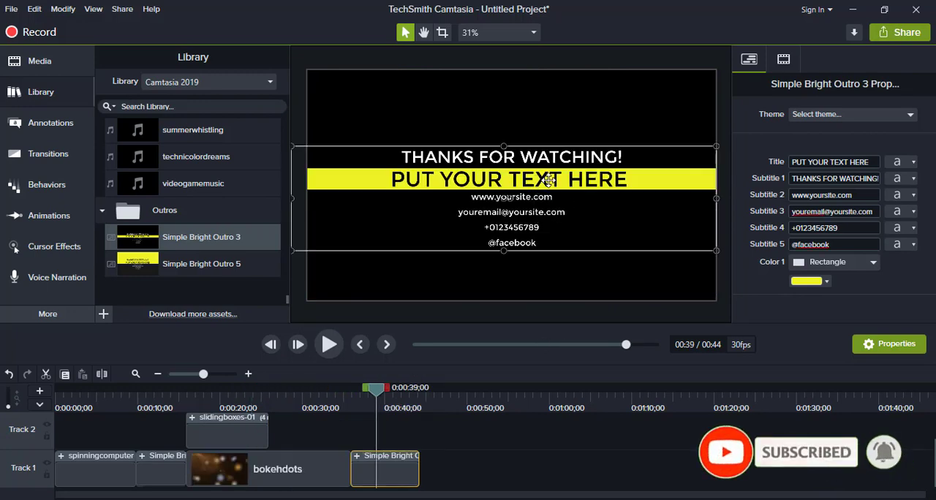
{"action": "double_click", "coordinate": [549, 179]}
{"action": "left_click", "coordinate": [473, 477]}
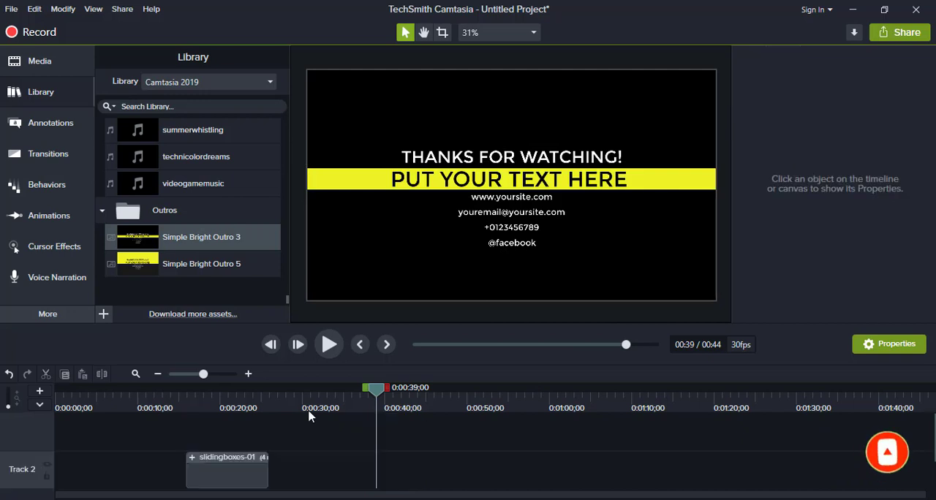
{"action": "scroll", "coordinate": [476, 441], "scroll_direction": "down", "scroll_amount": 2}
Step: Try setting the Simple Bright Outro 3 clip's Subtitle 1 to Don't forget to subscribe, and undo the change
{"action": "left_click", "coordinate": [395, 405]}
{"action": "left_click", "coordinate": [402, 470]}
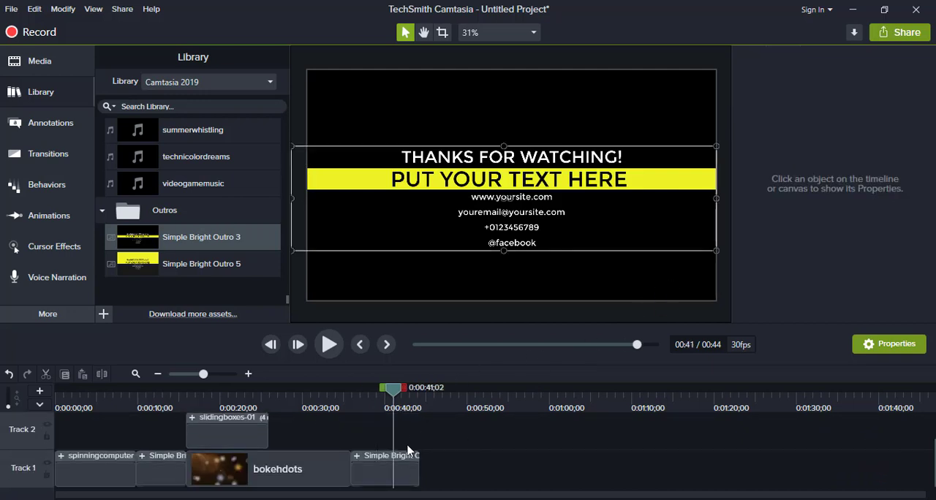
{"action": "left_click", "coordinate": [398, 474]}
{"action": "left_click", "coordinate": [851, 180]}
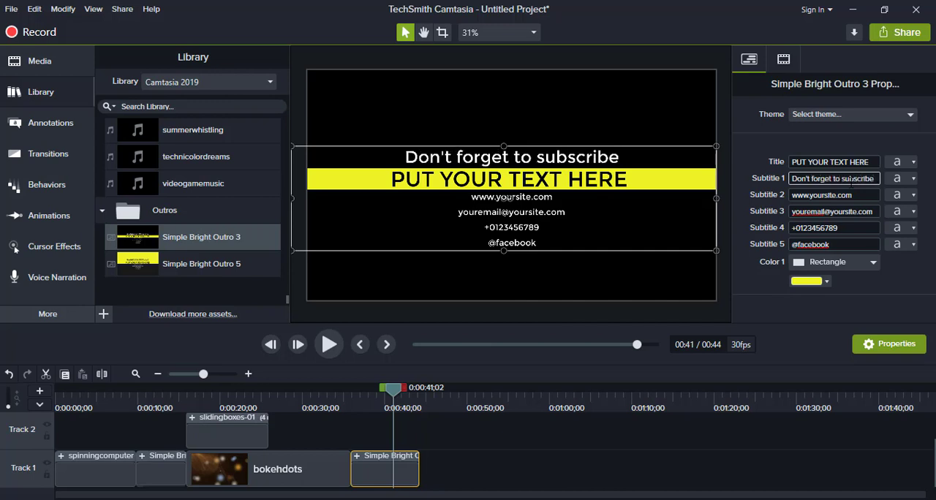
{"action": "left_click_drag", "start_coordinate": [792, 162], "coordinate": [840, 161]}
{"action": "key", "text": "ctrl+z"}
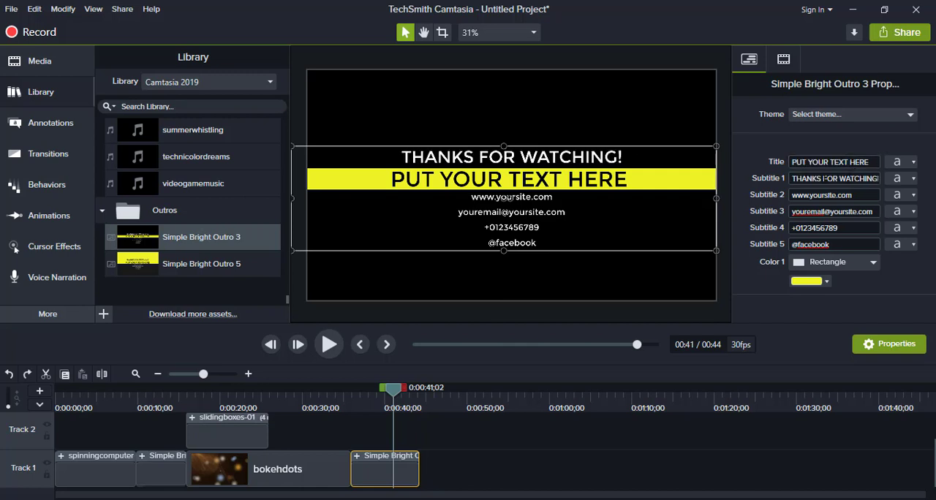
Step: Set the Simple Bright Outro 3 clip's title to Don't Forget to subscribe and go through its remaining subtitle fields
{"action": "left_click", "coordinate": [858, 163]}
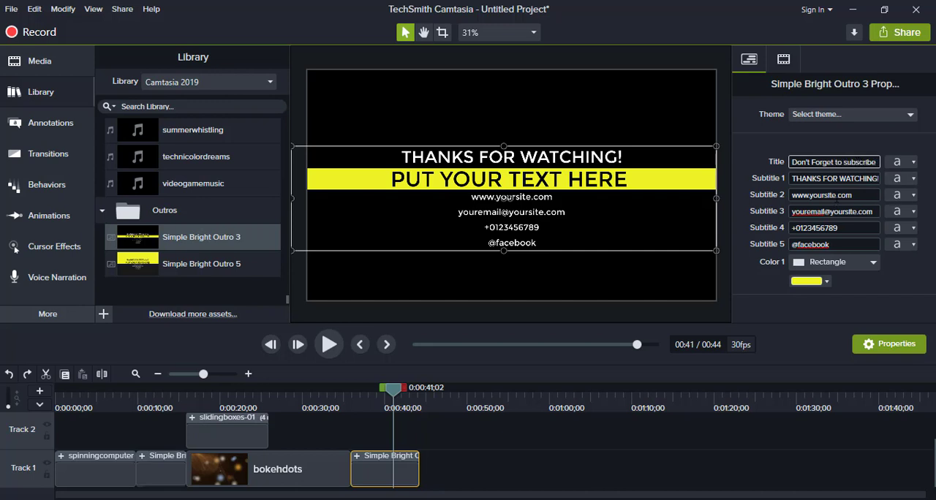
{"action": "left_click_drag", "start_coordinate": [792, 196], "coordinate": [815, 196]}
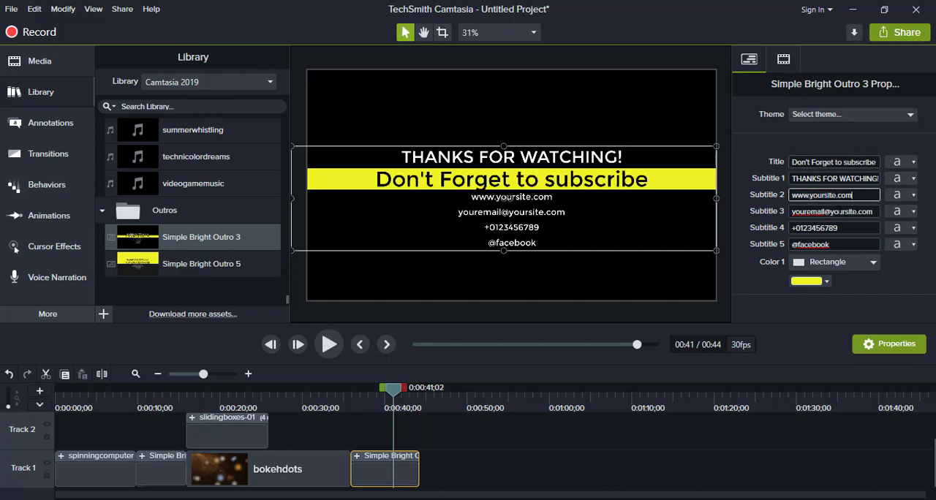
{"action": "key", "text": "Tab"}
{"action": "key", "text": "Tab"}
{"action": "key", "text": "Tab"}
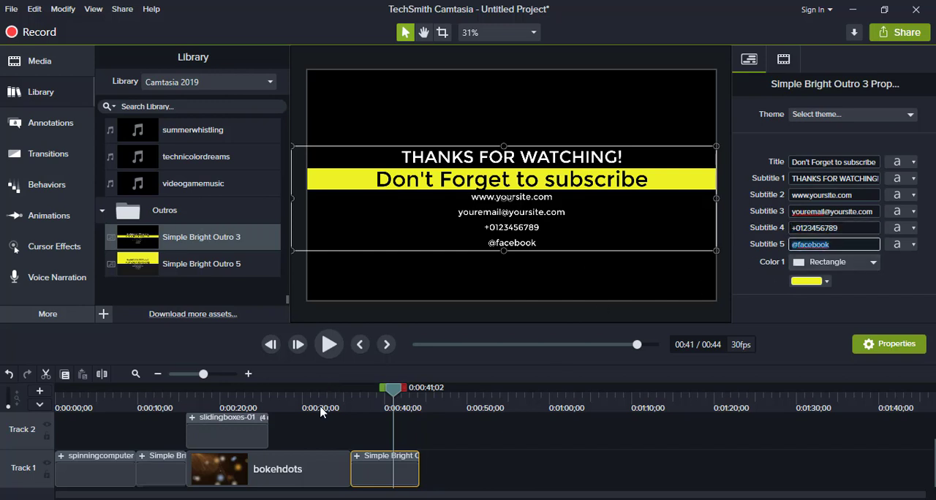
Step: Move the playhead to 0:00:35;10, just before the Simple Bright Outro 3 clip
{"action": "left_click", "coordinate": [344, 410]}
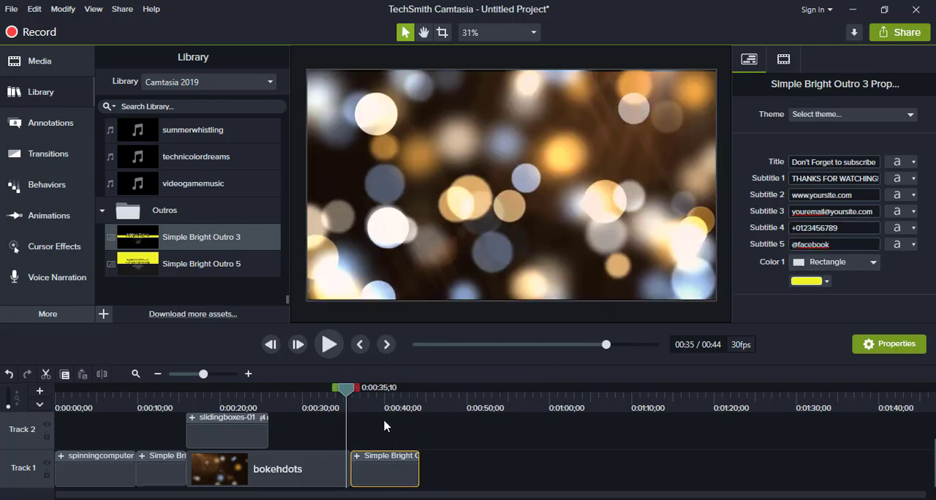